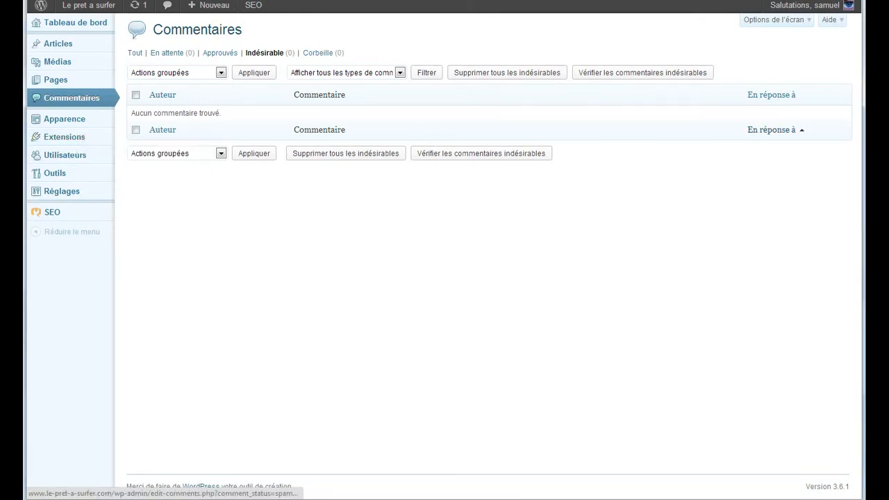
Locate WordPress SEO among the installed extensions and search the installable extensions for SEO to find WordPress SEO by Yoast
click(64, 137)
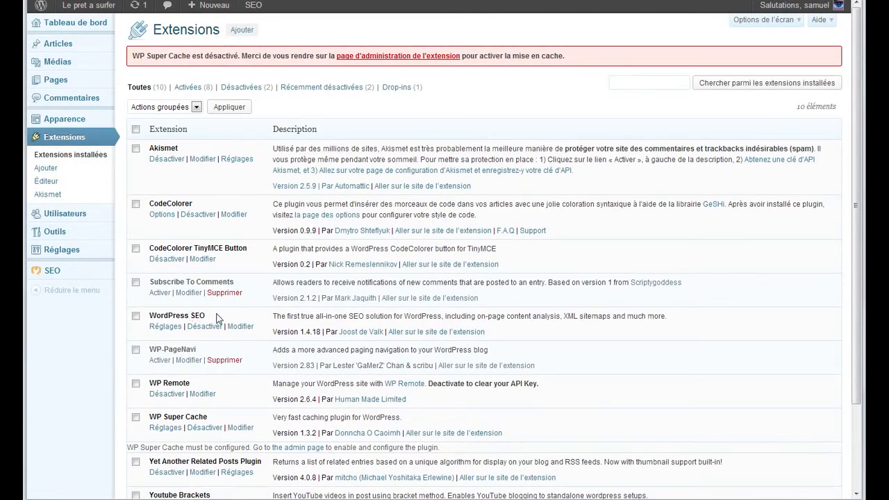
drag(212, 318, 150, 308)
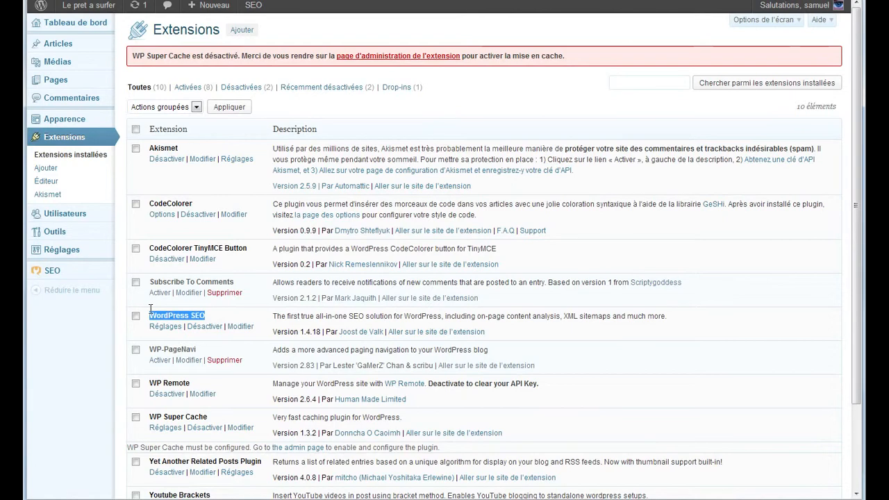
click(243, 32)
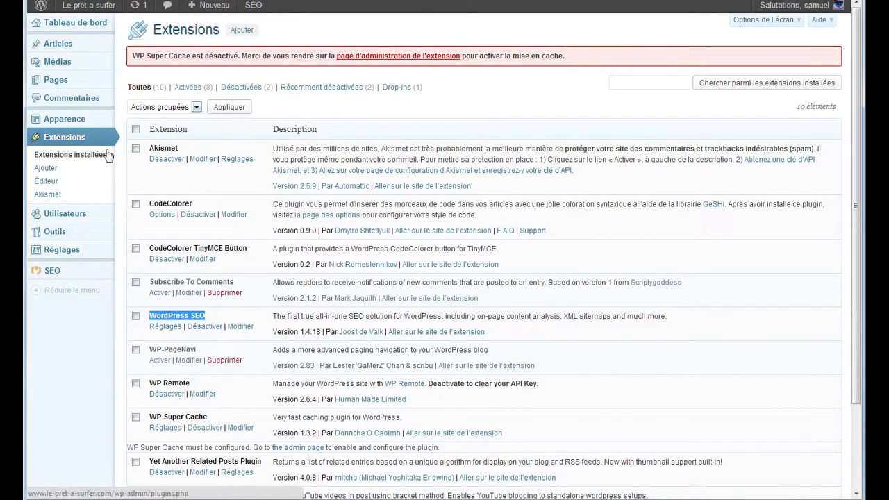
text(SEZO)
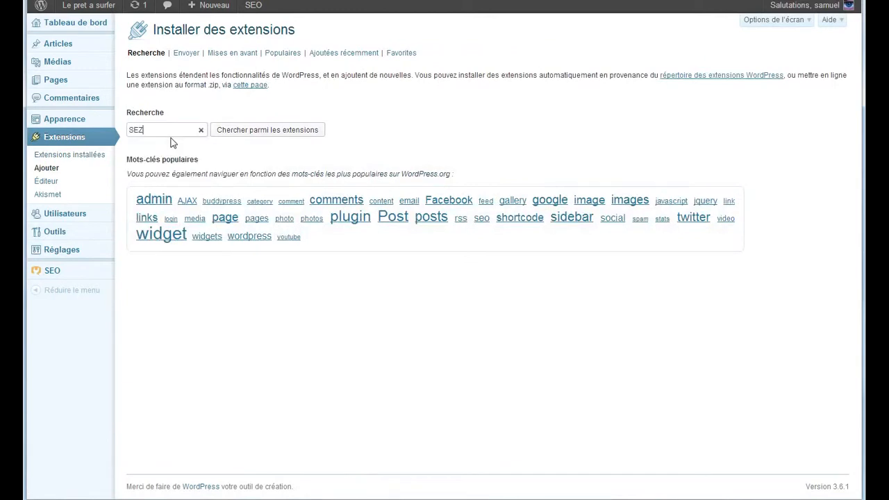
key(BackSpace)
key(BackSpace)
text(O)
click(246, 131)
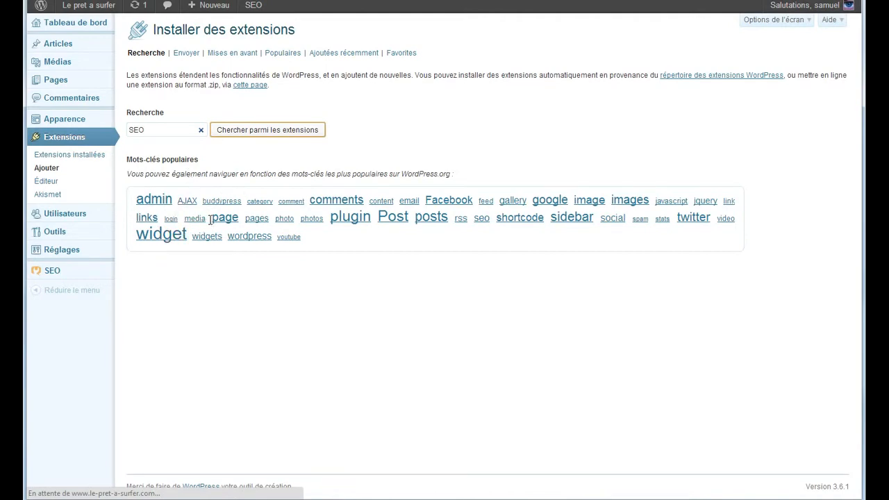
scroll(150, 166, down, 2)
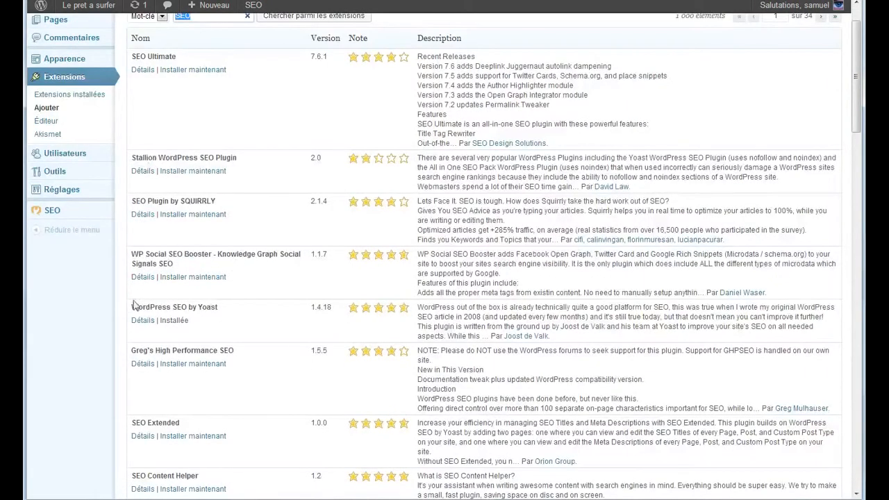
drag(193, 307, 218, 312)
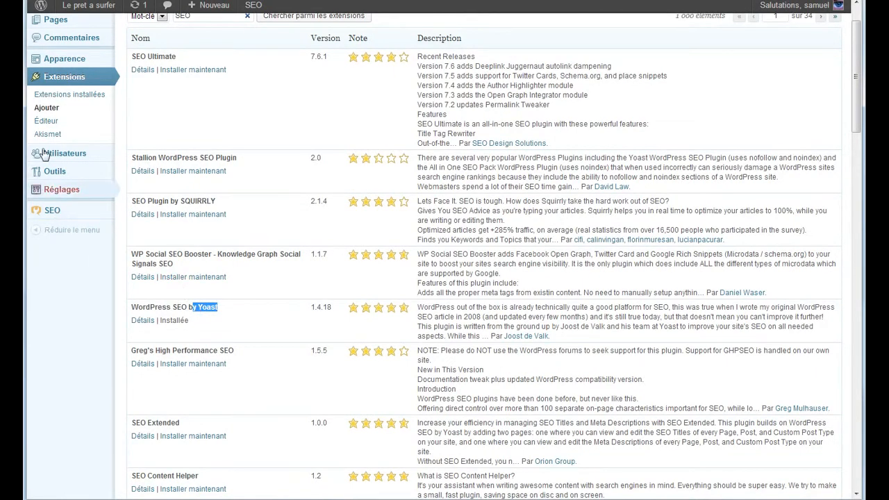
Open the Yoast SEO general settings and examine the webmaster tools verification fields for Google, Bing and Alexa
mouse_move(61, 180)
mouse_move(74, 218)
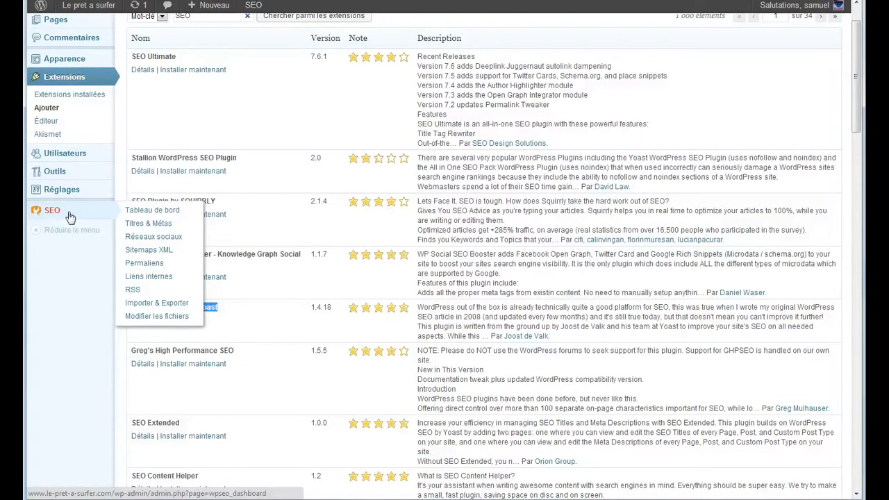
click(70, 216)
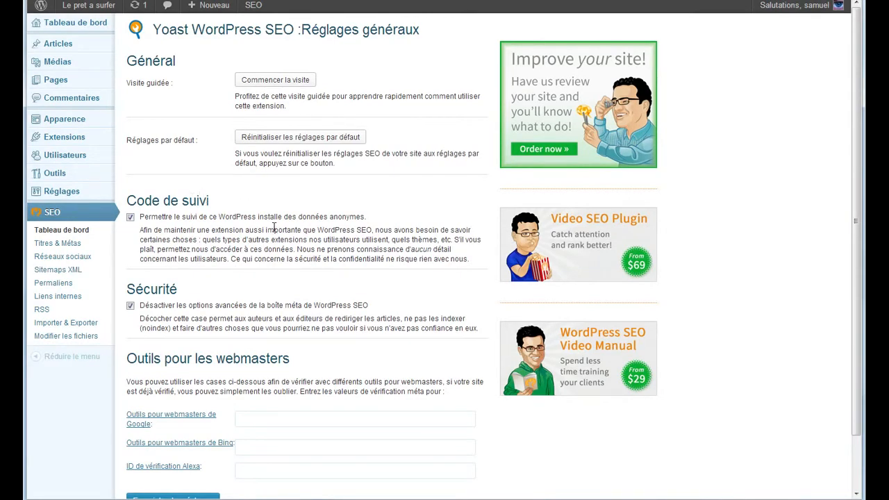
scroll(270, 226, down, 2)
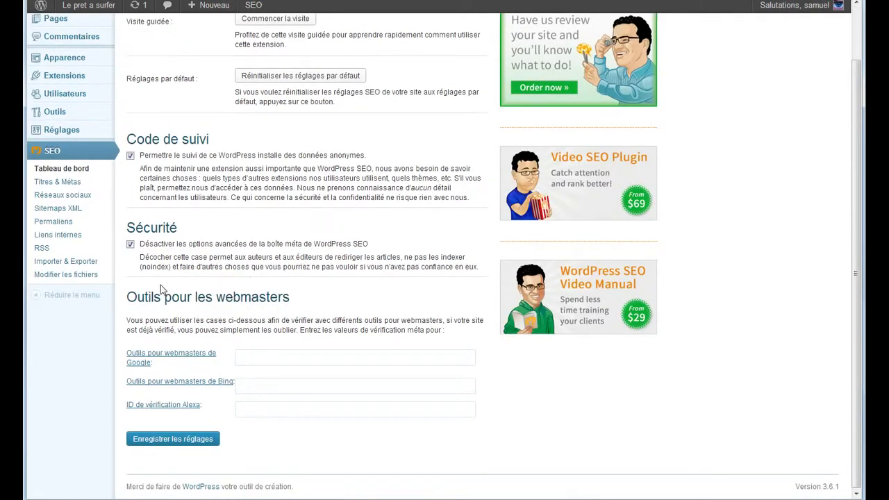
drag(141, 297, 308, 315)
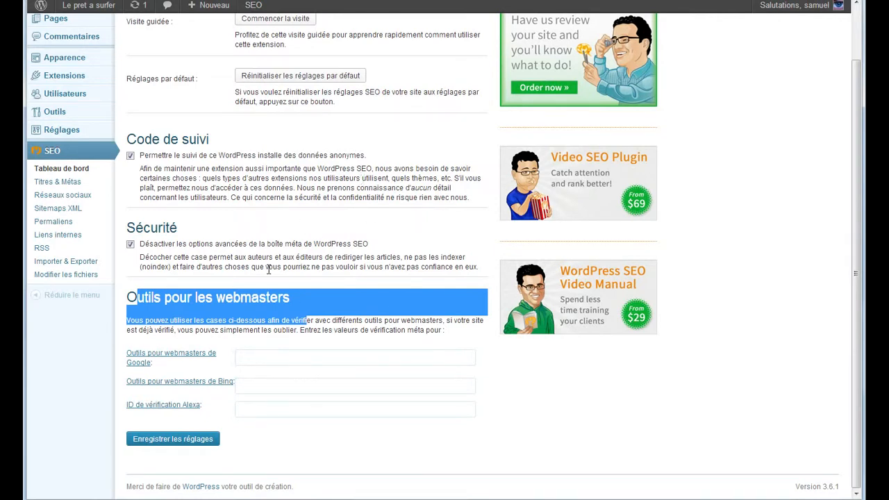
click(357, 361)
click(308, 389)
click(313, 409)
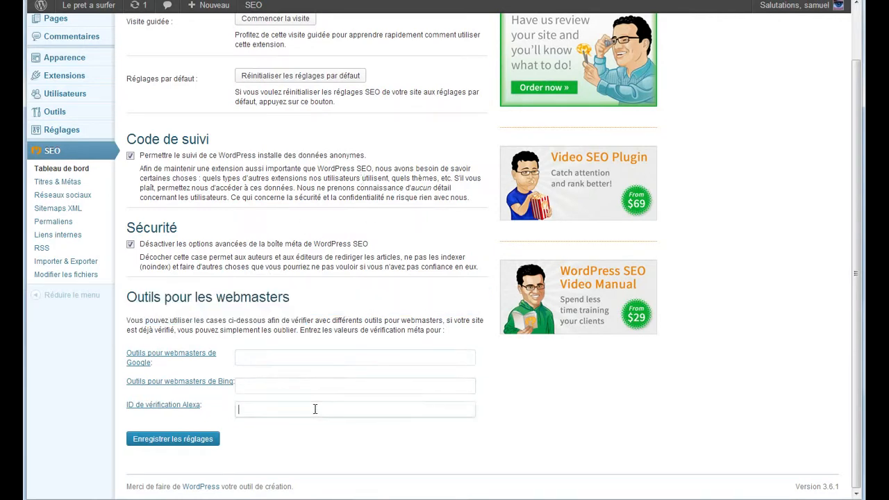
click(310, 356)
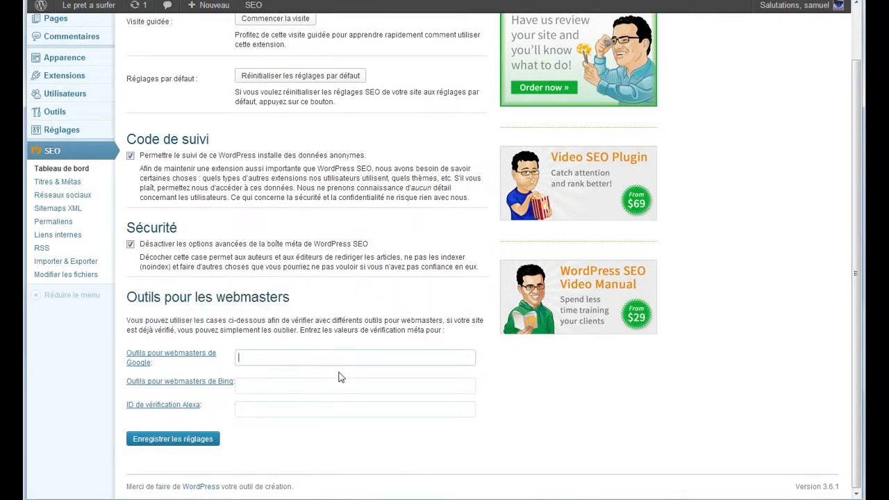
Review the Titres & Métas settings for Général, Accueil, Articles, Taxonomies and Autres, returning to Général
click(78, 184)
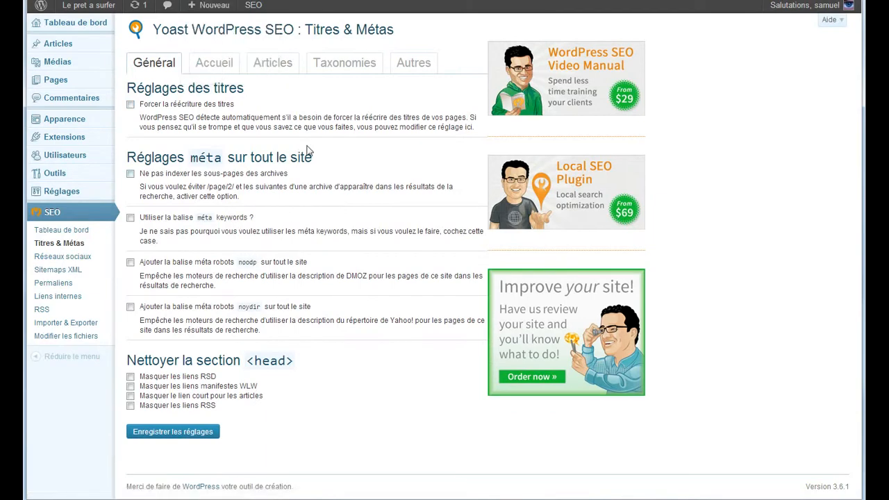
click(219, 64)
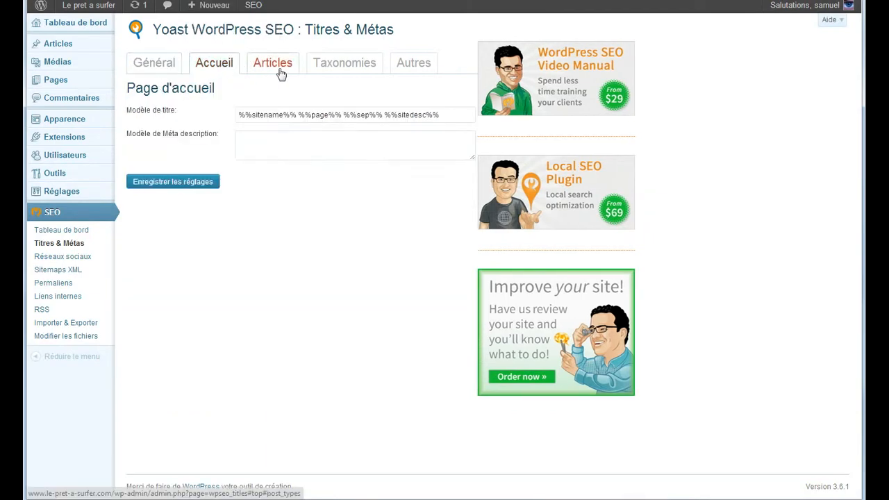
click(277, 69)
click(341, 72)
click(412, 65)
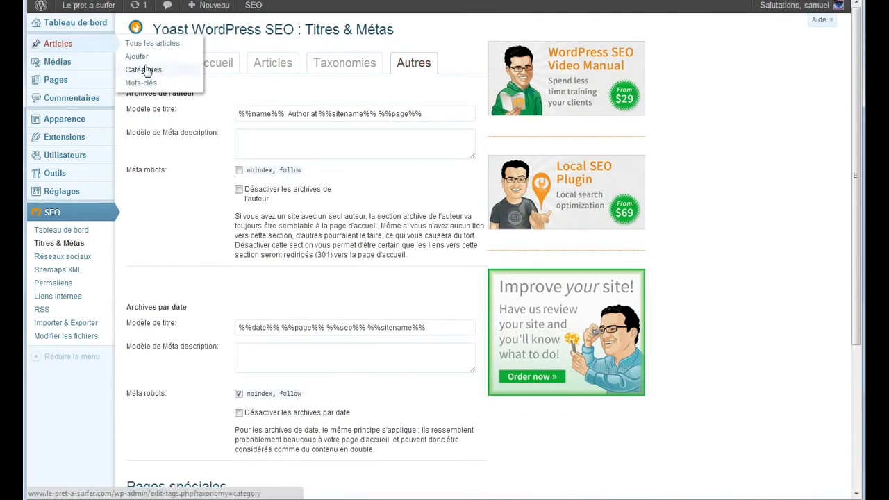
click(154, 62)
Review the Réseaux sociaux settings for Facebook, Twitter and Google+, returning to the Facebook options
mouse_move(71, 198)
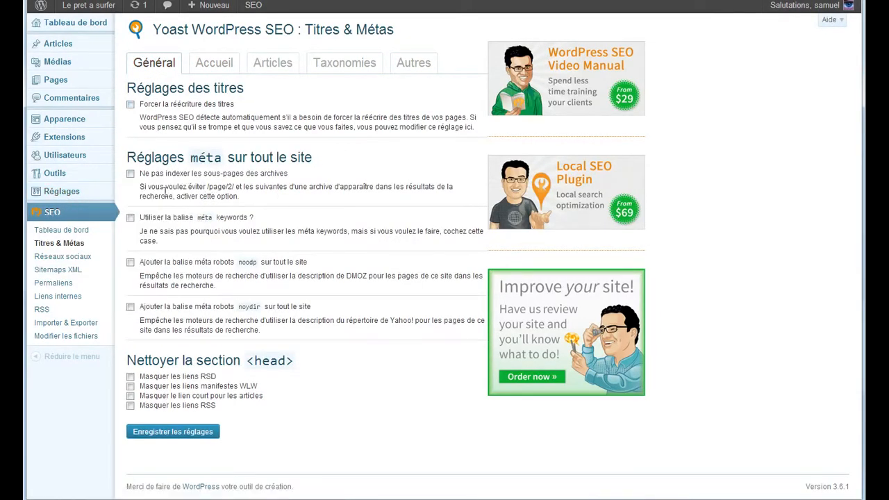
click(79, 257)
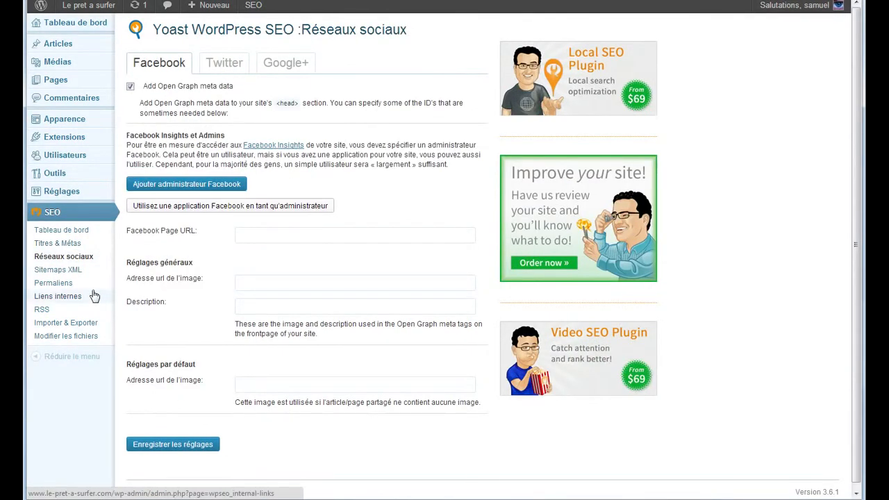
click(215, 66)
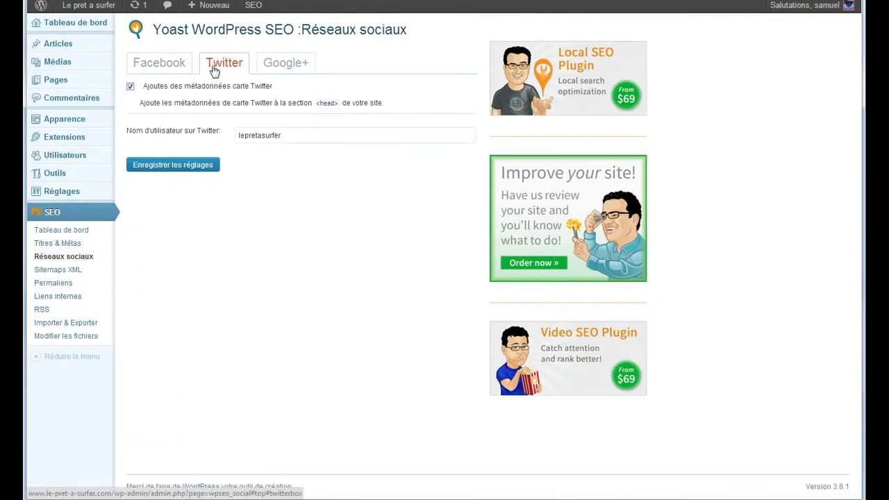
click(291, 66)
click(213, 64)
click(164, 68)
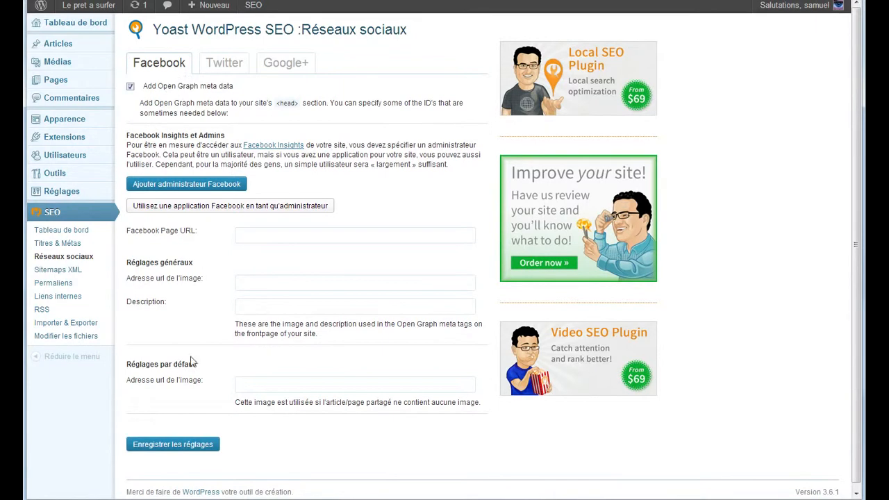
click(229, 69)
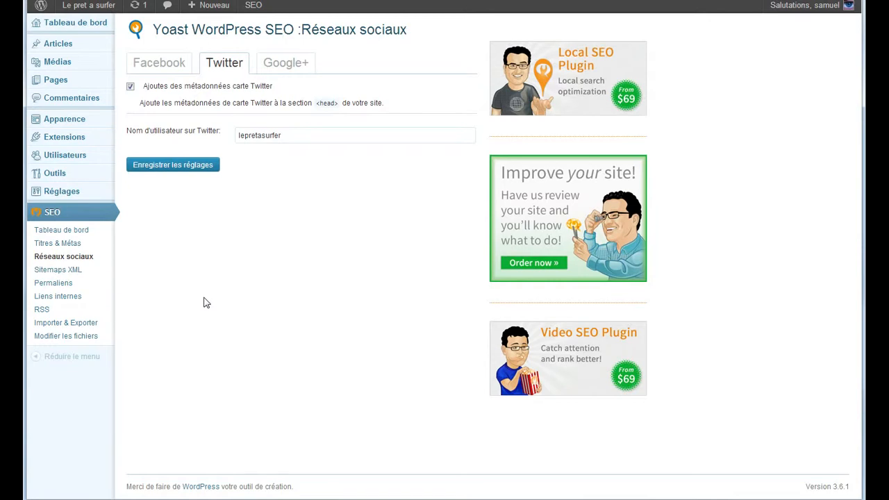
click(139, 61)
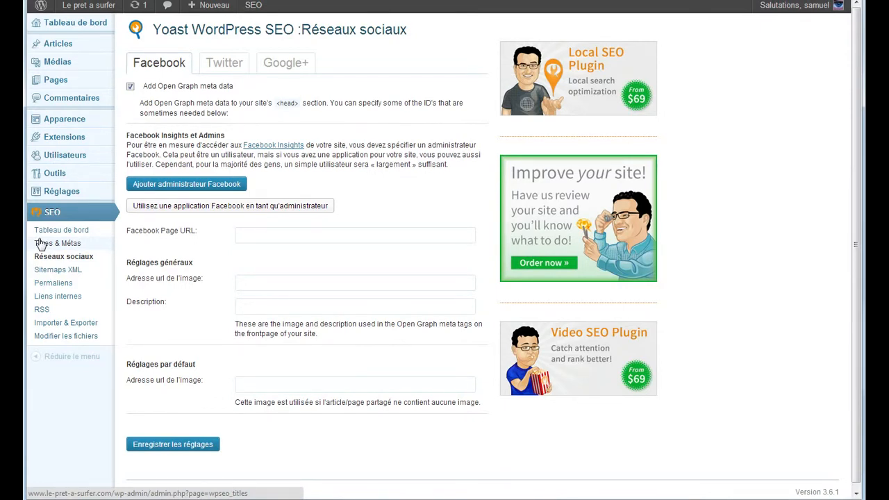
Review the Sitemaps XML settings, view the generated XML sitemap, and return to the settings page
click(55, 271)
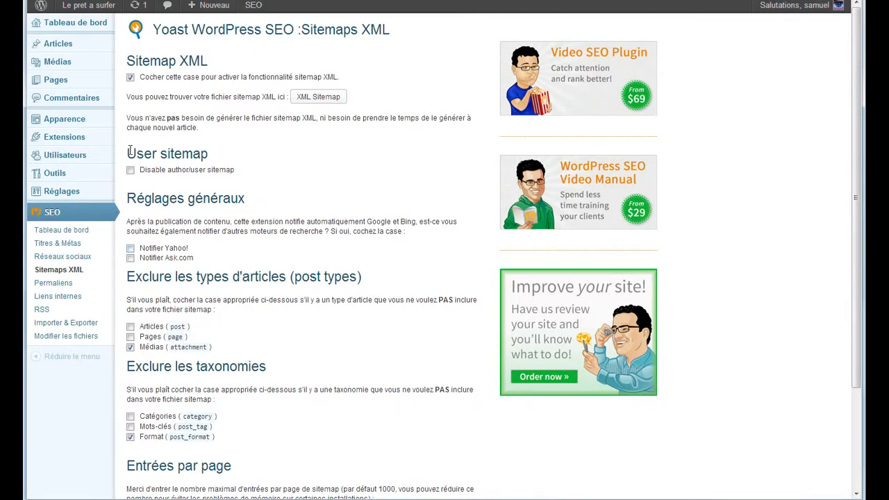
scroll(285, 192, down, 3)
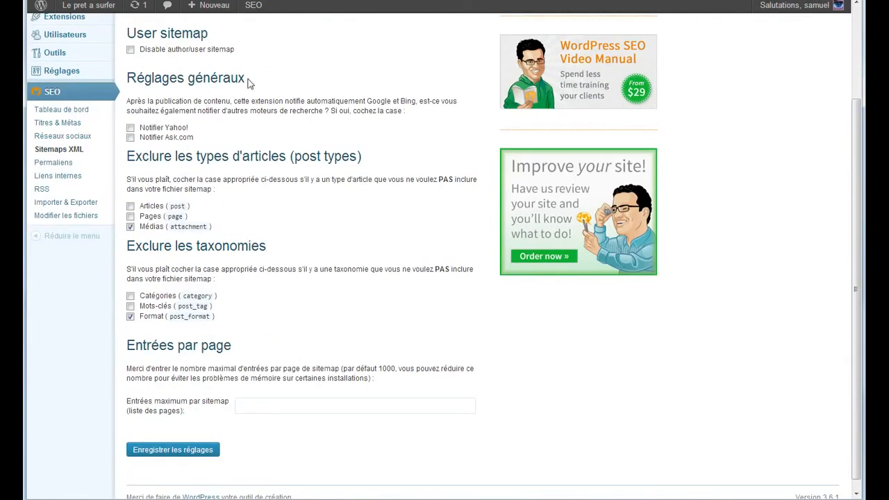
scroll(269, 238, up, 3)
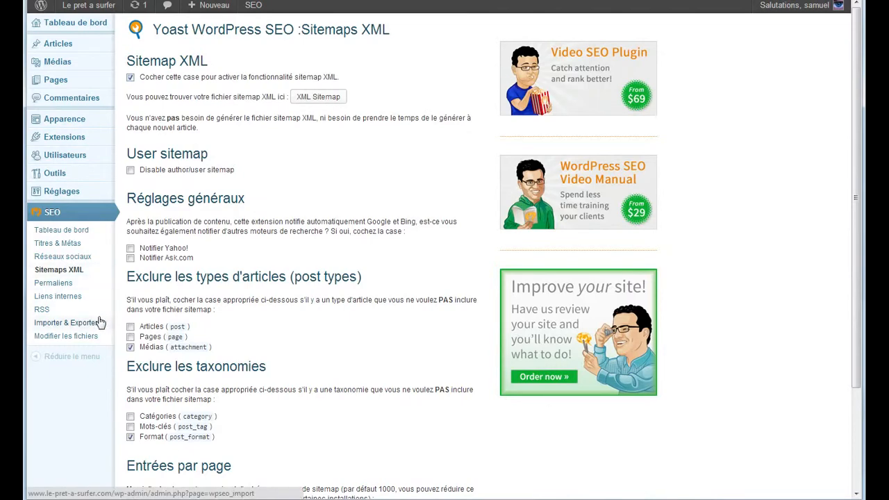
scroll(354, 202, down, 3)
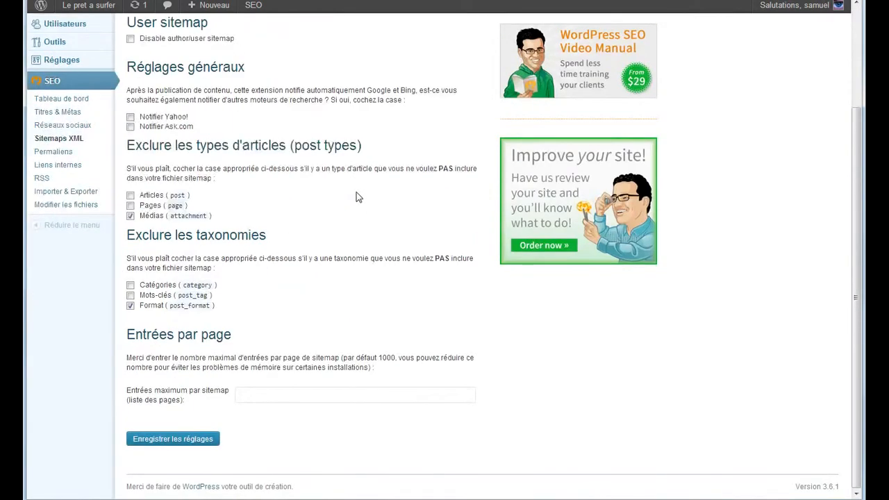
scroll(355, 197, up, 3)
click(317, 93)
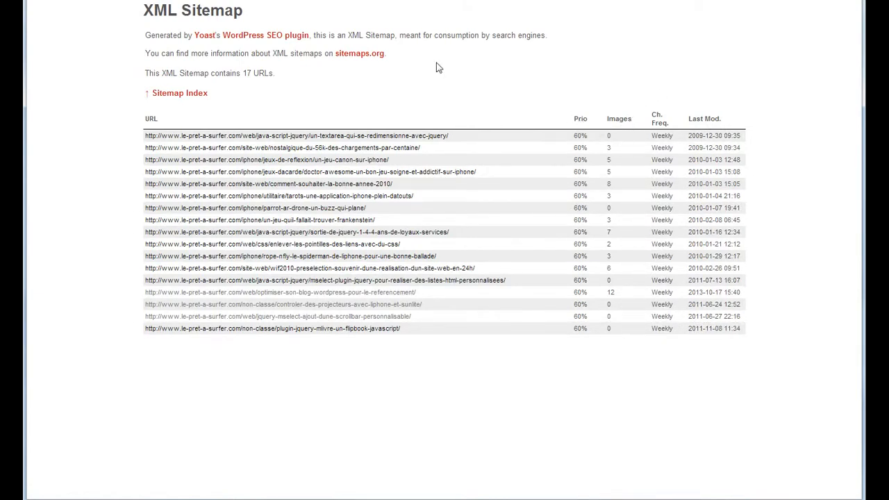
click(258, 0)
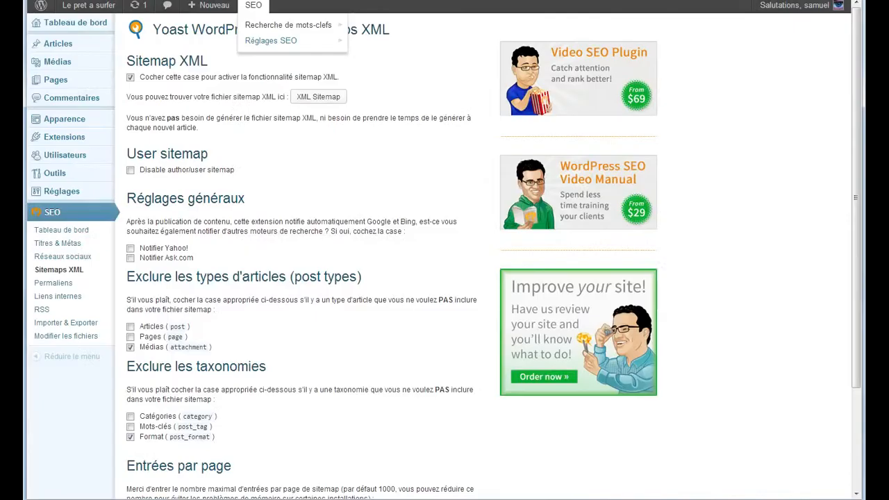
Review the Permaliens settings and the Liens internes breadcrumb settings, highlighting the PHP code for inserting breadcrumbs in the theme
click(59, 288)
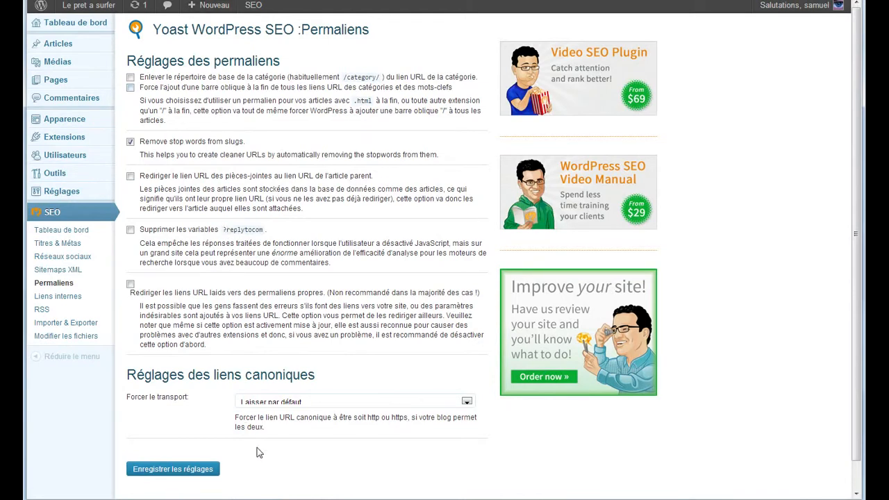
click(74, 300)
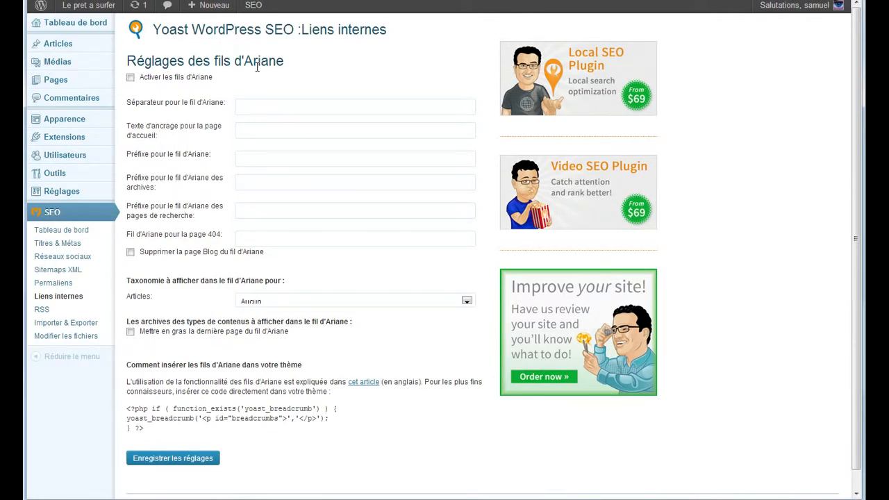
mouse_move(208, 5)
drag(144, 428, 127, 408)
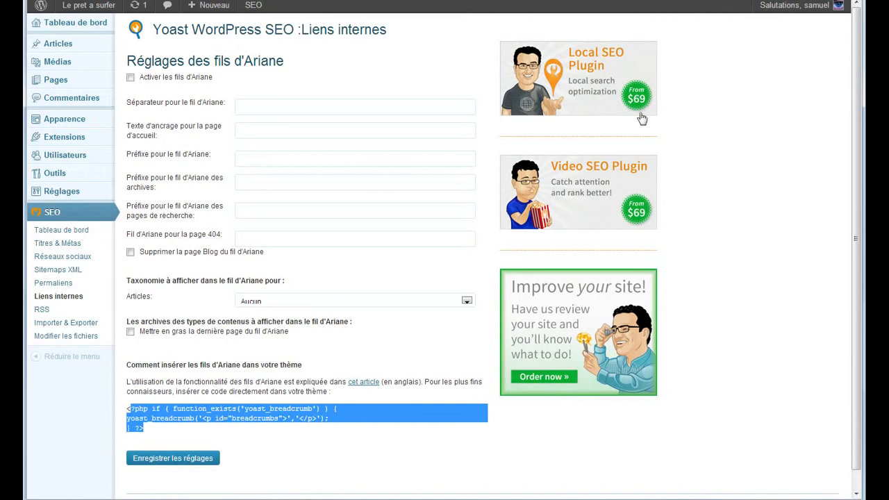
Examine the RSS settings for content added before and after each article, including the available variables
click(45, 310)
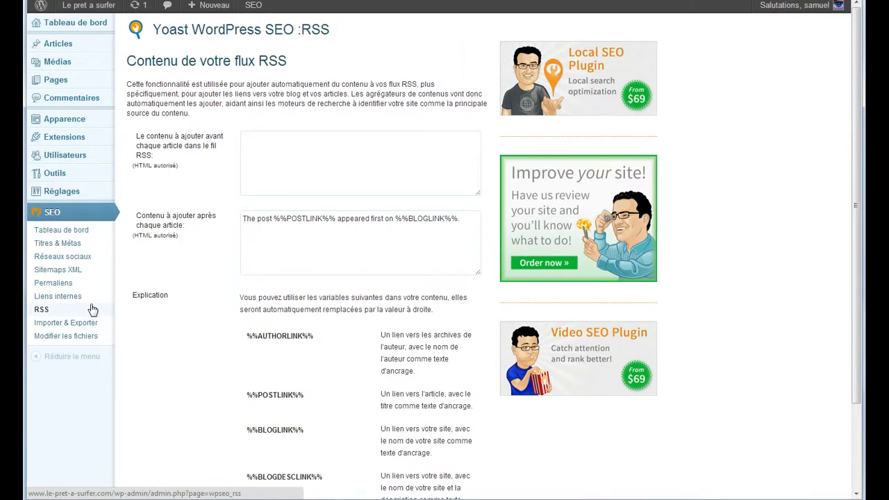
click(243, 142)
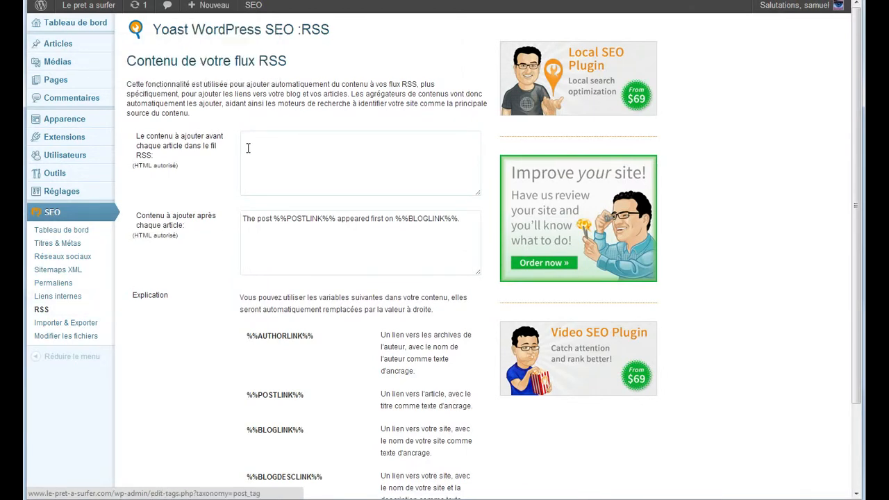
click(289, 238)
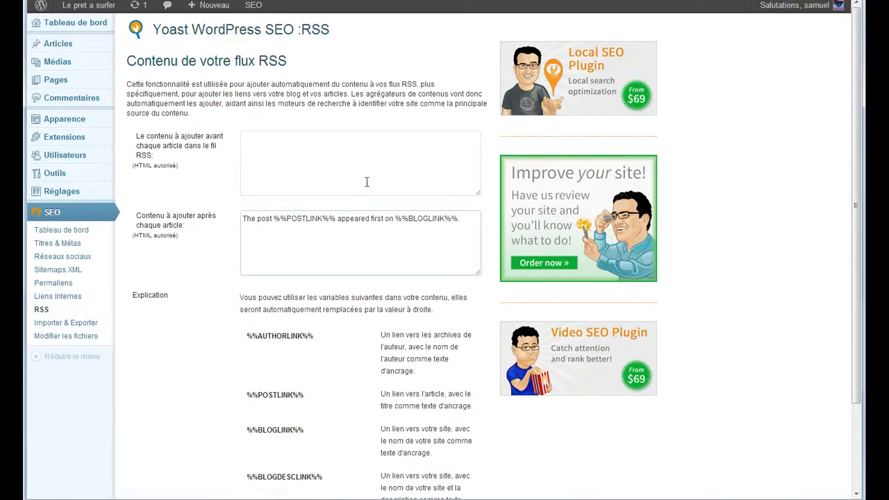
scroll(270, 177, down, 3)
click(314, 84)
click(314, 149)
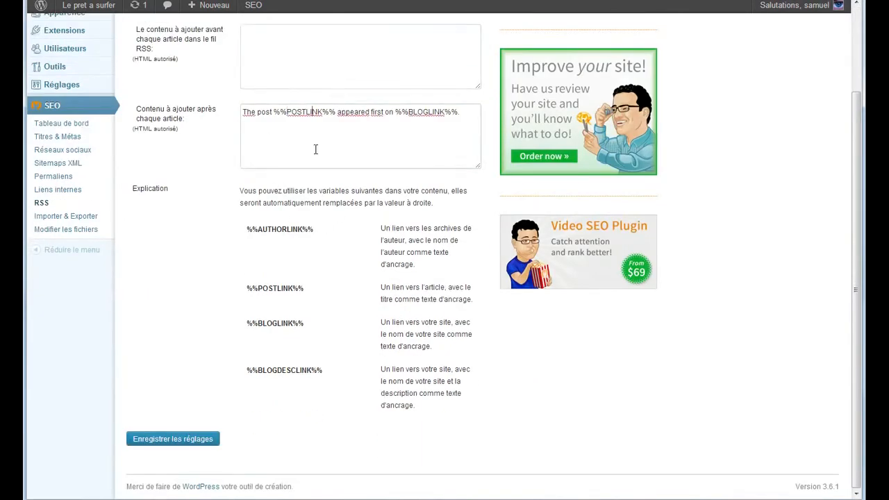
Change the content added after each RSS article to "cette article %%POSTLINK%% vient du blog %%BLOGLINK%%." and save the settings
scroll(315, 150, up, 3)
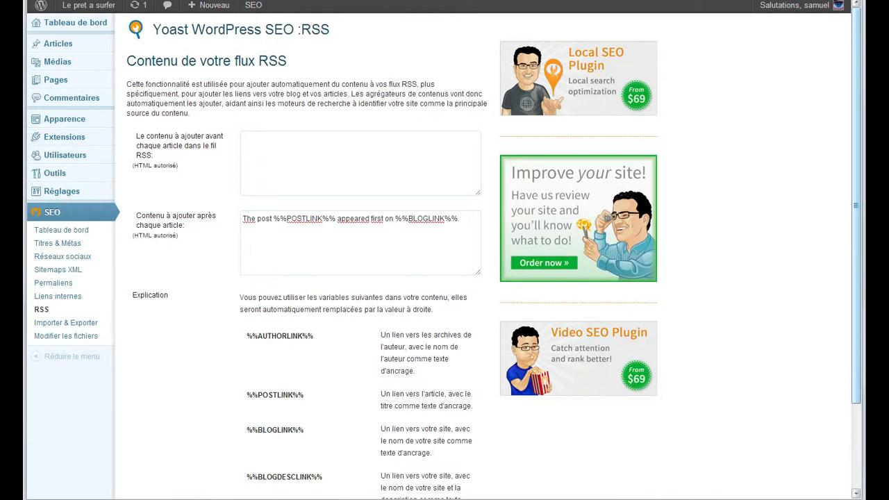
drag(272, 220, 241, 214)
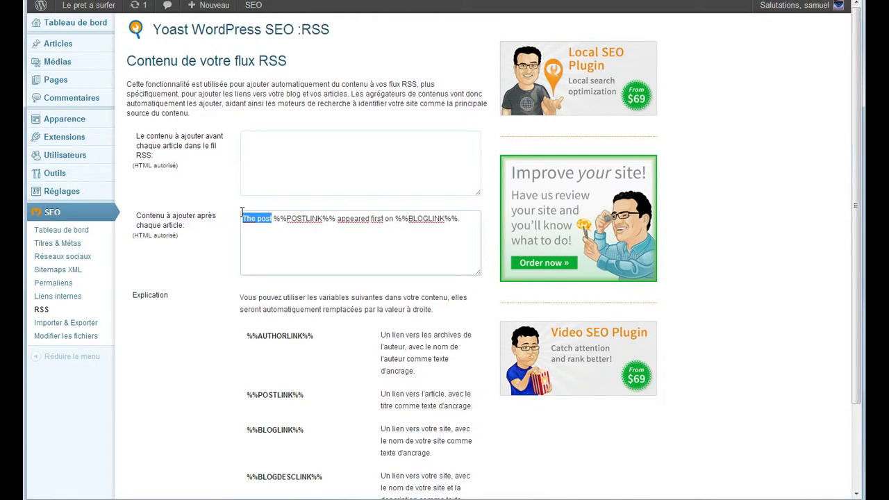
text(cette article)
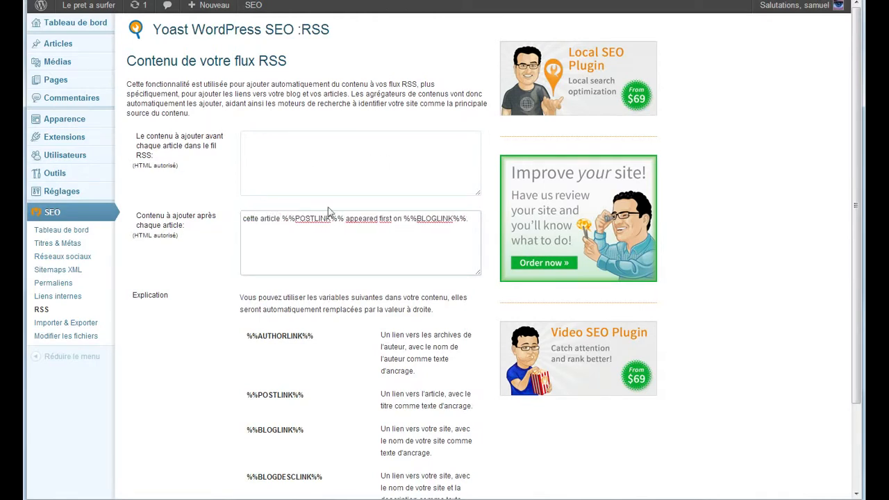
drag(347, 218, 400, 224)
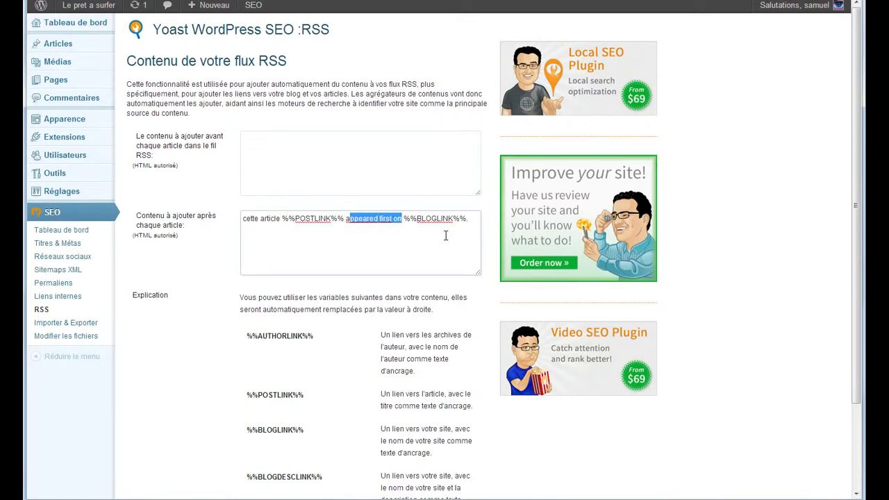
text(vient)
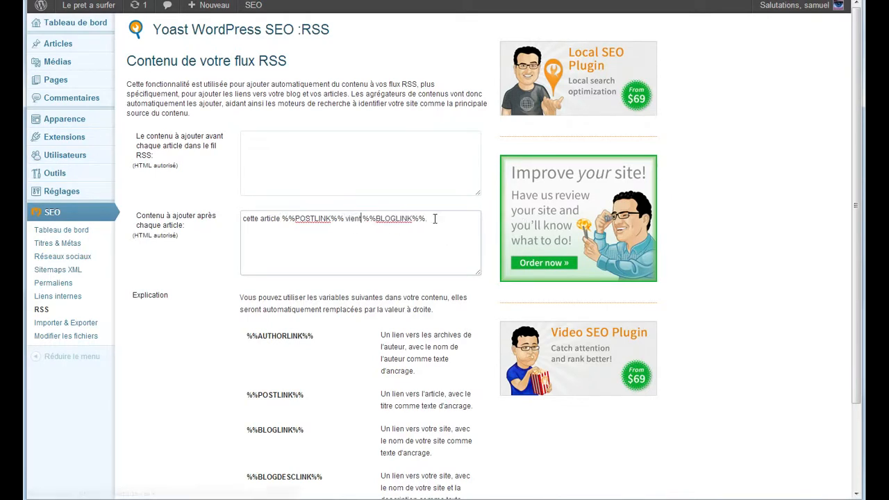
mouse_move(254, 5)
text(du blog)
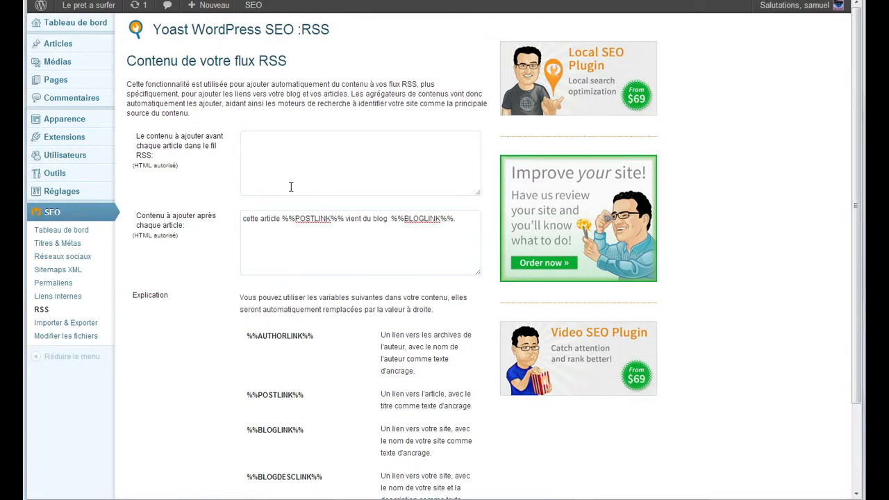
scroll(397, 367, down, 3)
click(193, 439)
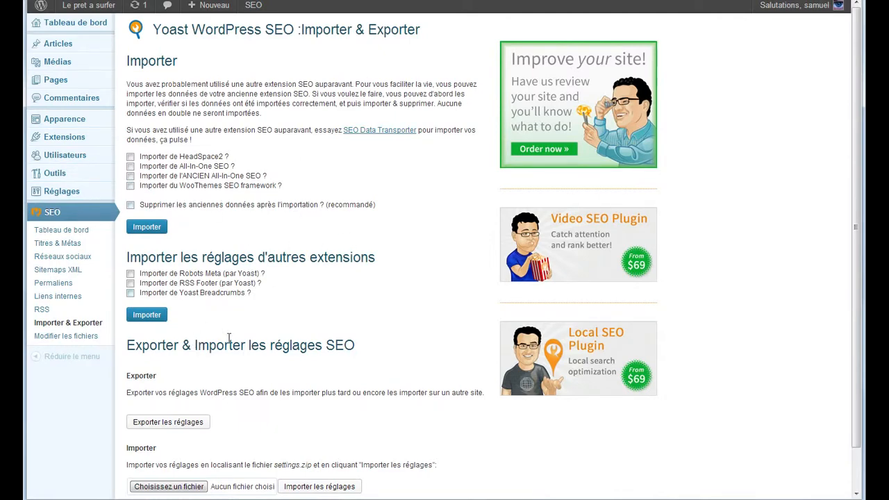
Review the Importer & Exporter options and the file editing page, highlighting its .htaccess heading
scroll(257, 358, down, 2)
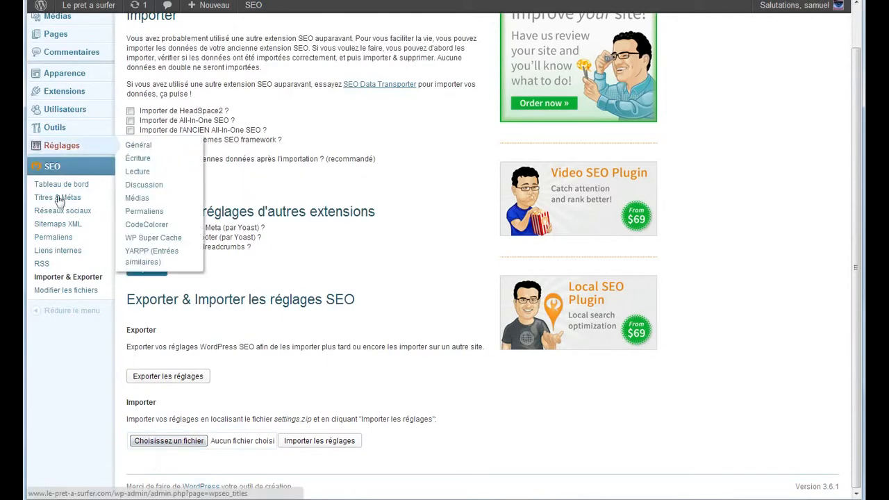
click(68, 291)
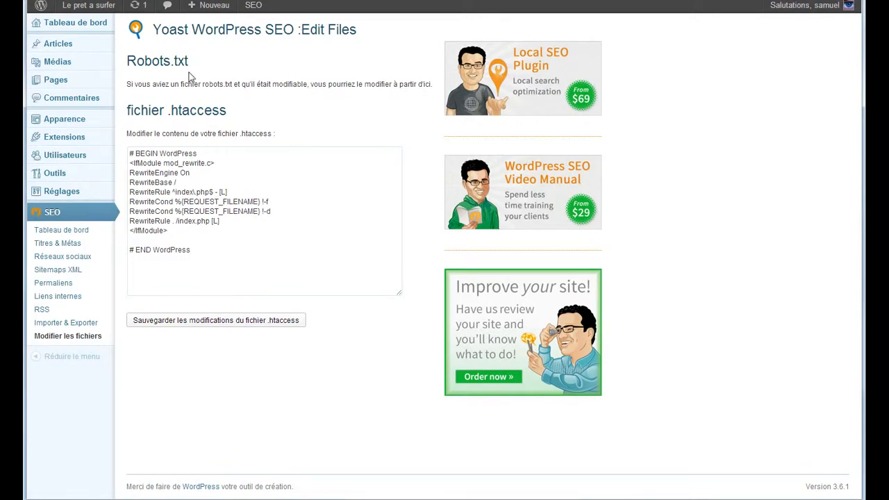
drag(133, 110, 240, 98)
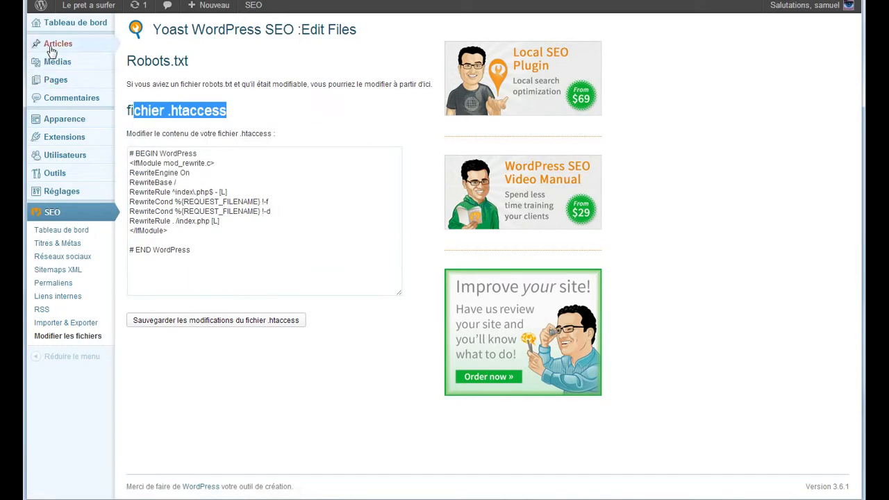
Browse the list of all articles and open "Controler des projecteurs avec l'iphone et sunlite" for editing
mouse_move(53, 44)
click(154, 47)
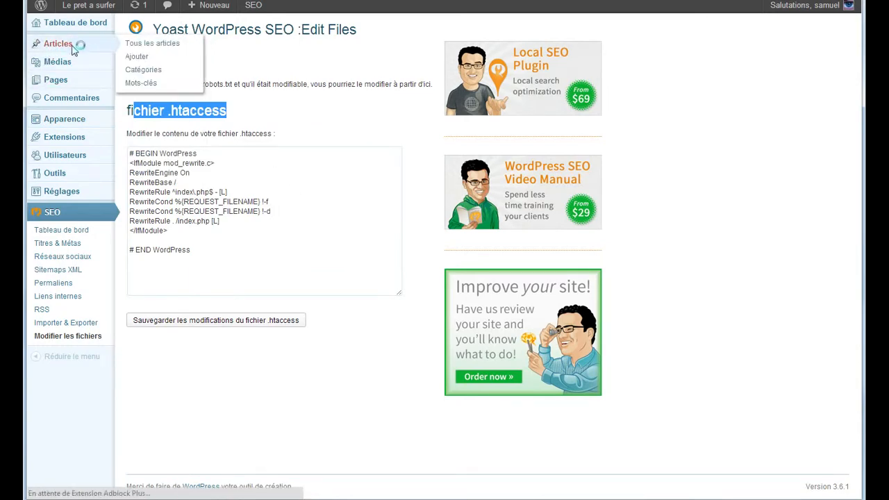
scroll(304, 170, down, 5)
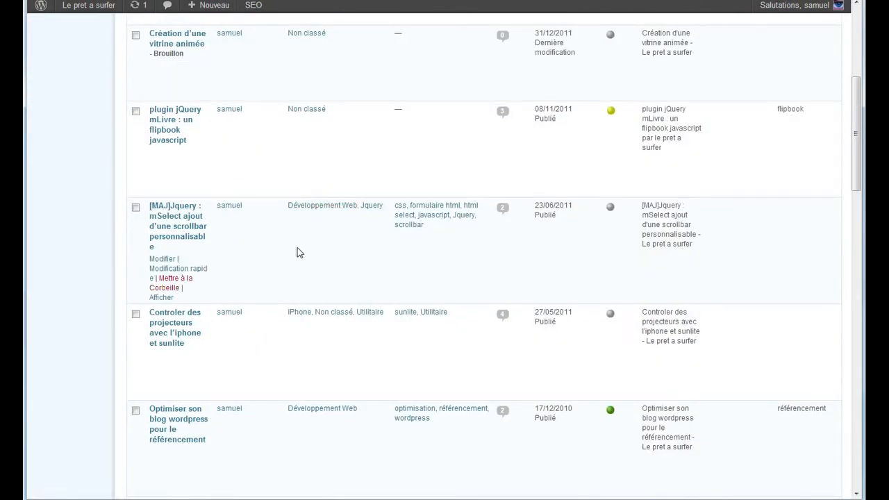
scroll(298, 252, down, 2)
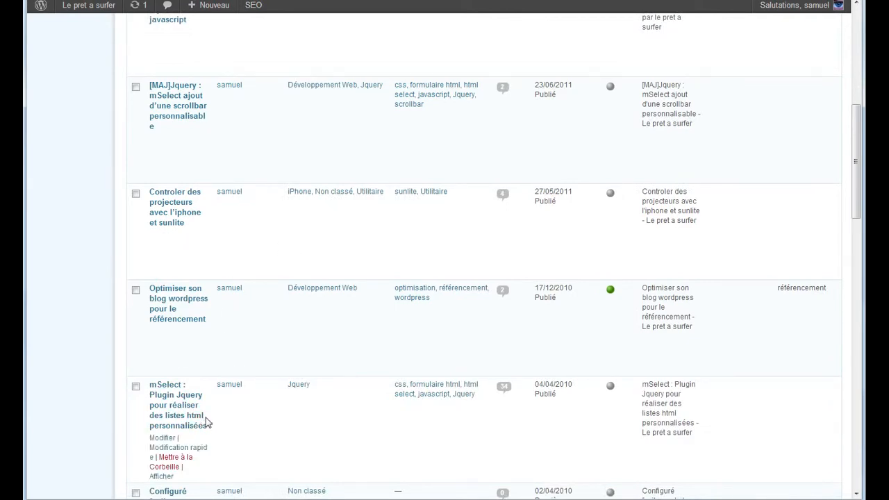
scroll(268, 407, down, 2)
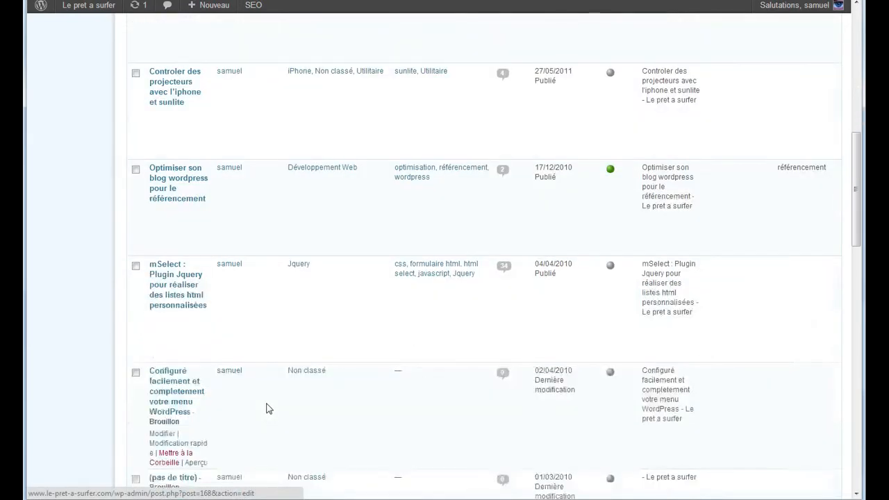
scroll(274, 385, down, 3)
scroll(323, 400, down, 2)
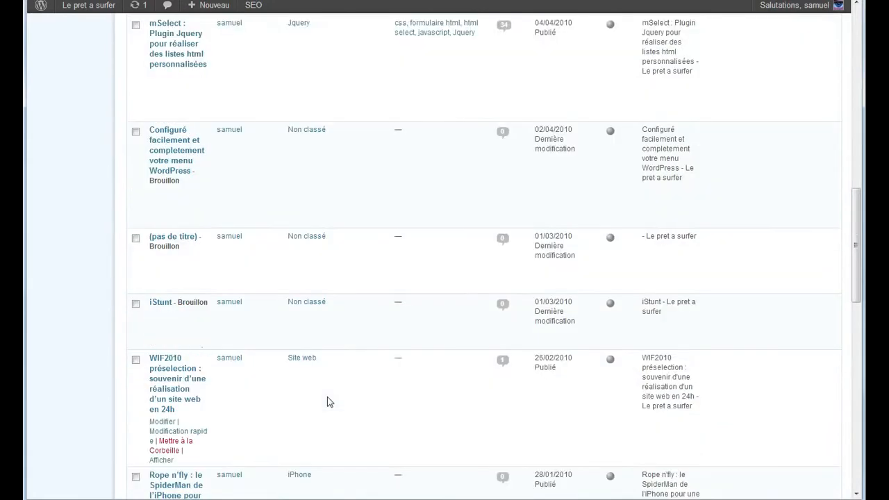
scroll(313, 403, down, 1)
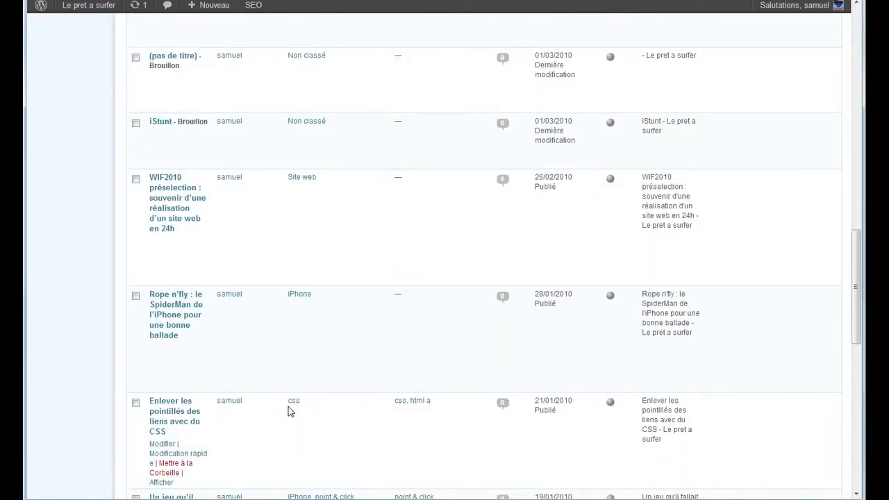
scroll(308, 404, up, 5)
scroll(278, 396, up, 3)
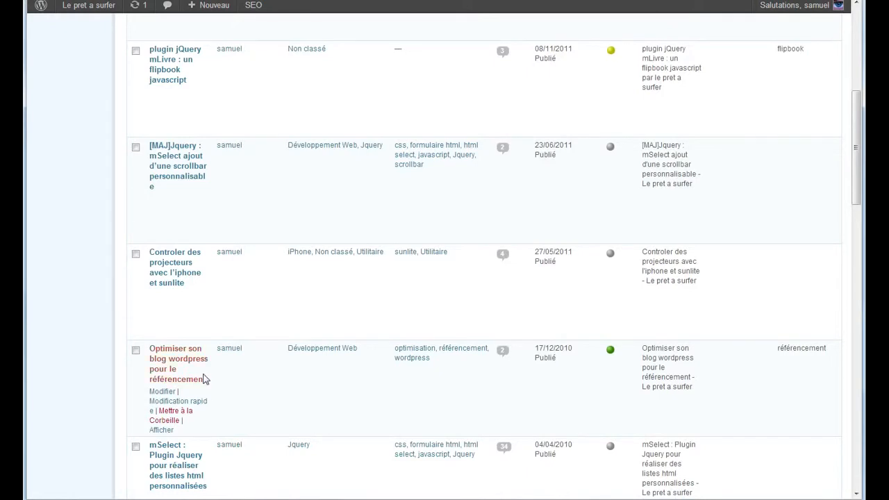
click(176, 272)
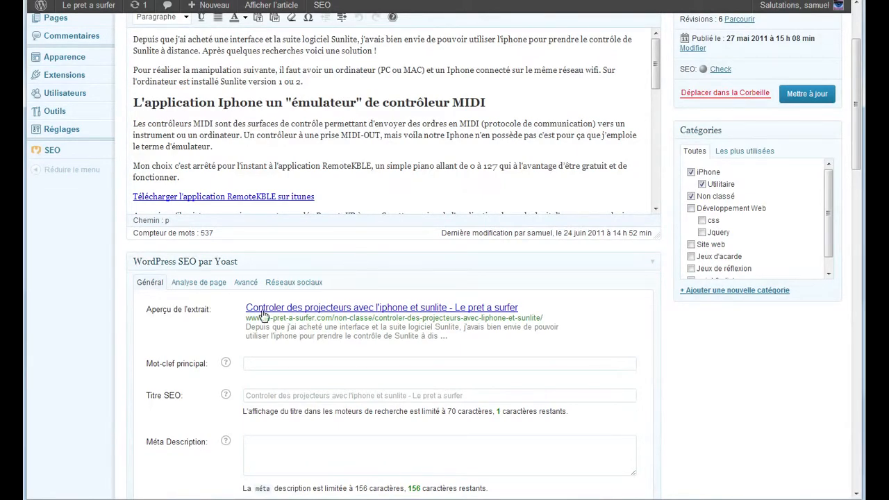
Examine the snippet preview, main keyword and SEO title fields in the article's WordPress SEO par Yoast box
double_click(147, 314)
drag(192, 320, 215, 315)
click(224, 336)
click(292, 363)
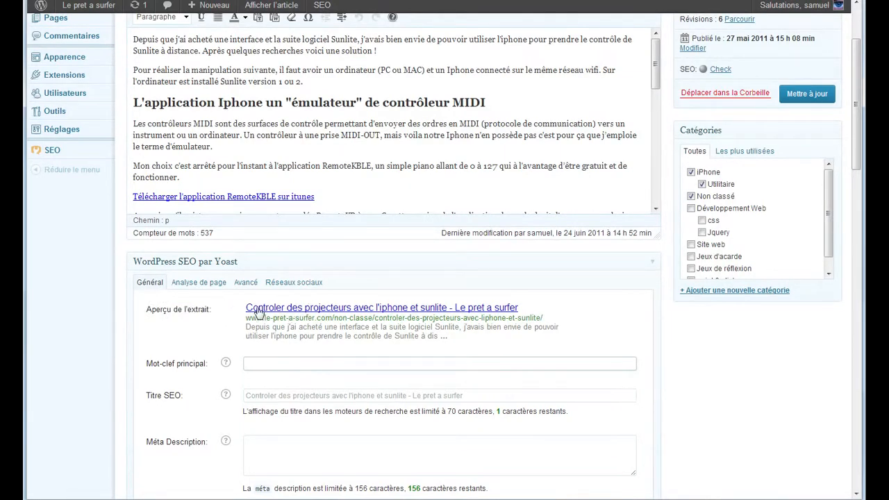
drag(246, 307, 538, 302)
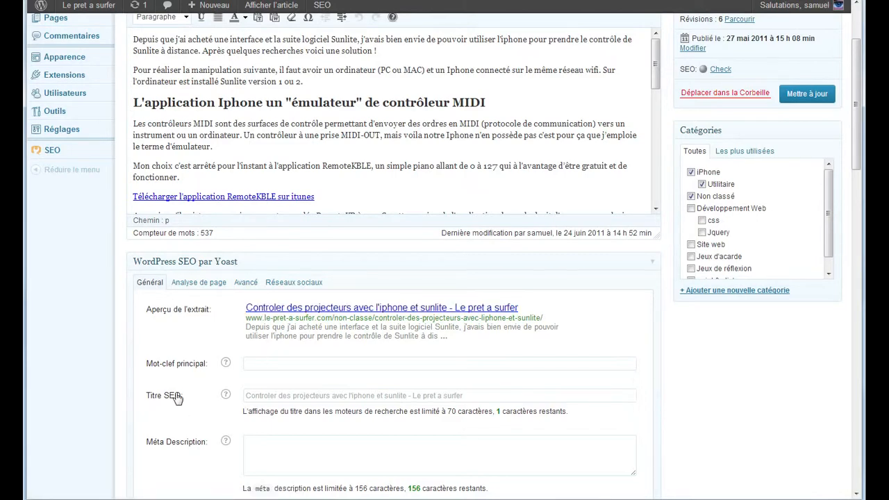
click(280, 395)
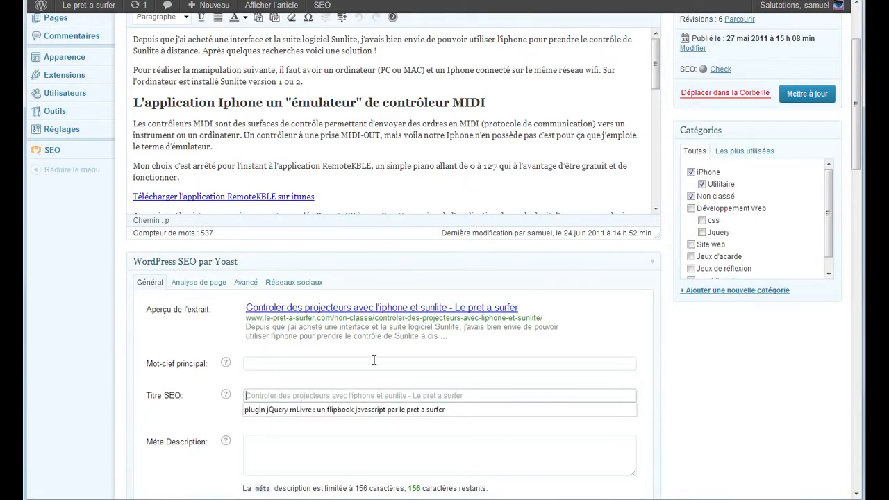
Review the article's title and body text, and return to its main keyword and SEO title fields
scroll(336, 332, up, 3)
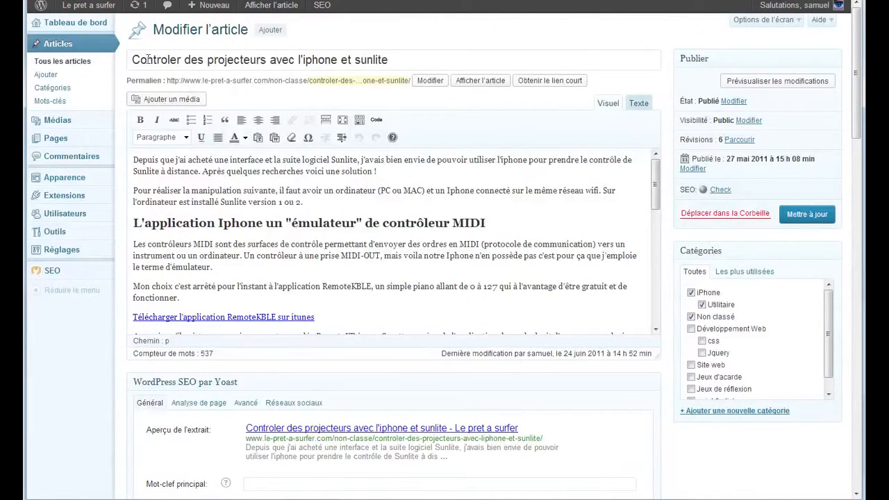
drag(140, 61, 121, 42)
scroll(423, 247, down, 3)
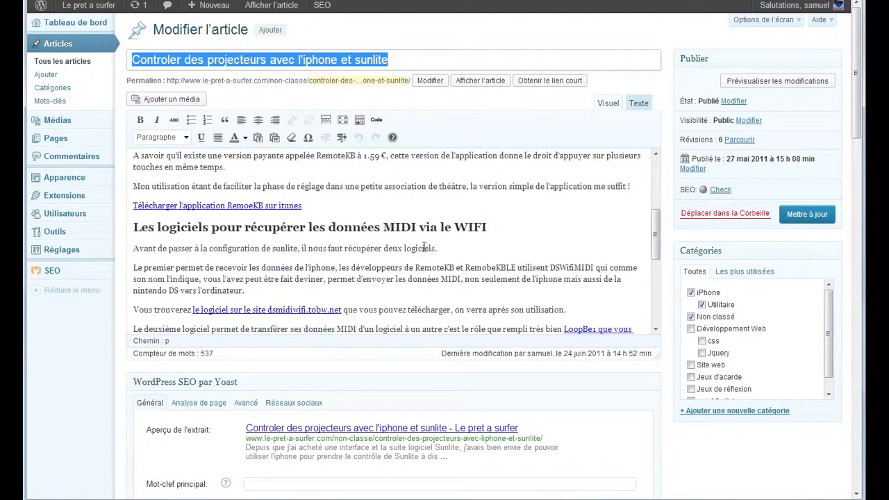
scroll(552, 417, down, 2)
click(298, 423)
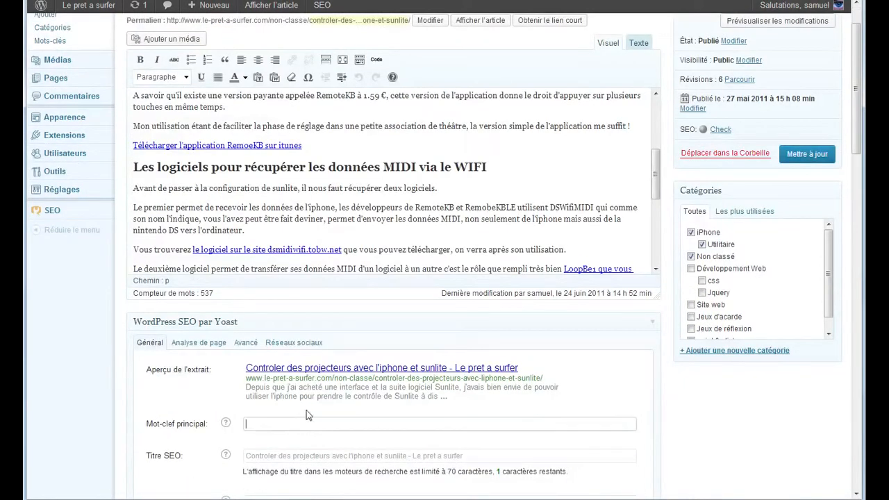
scroll(323, 397, down, 2)
click(339, 389)
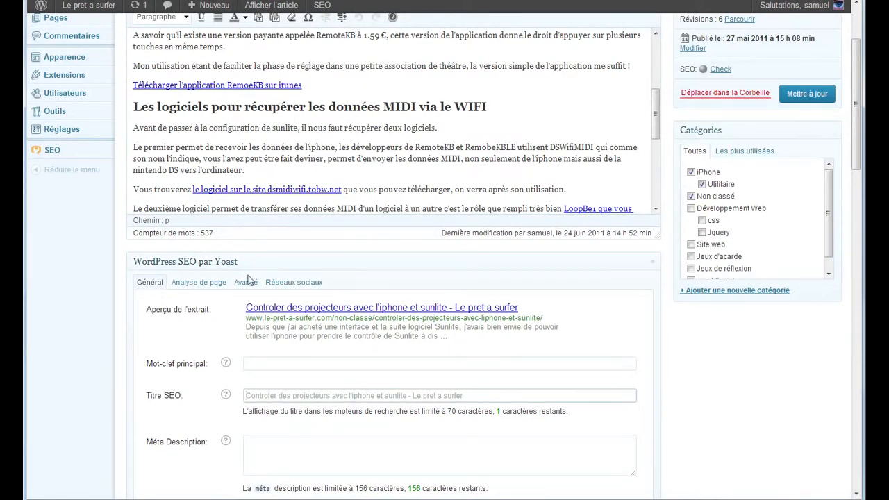
Copy the snippet preview's title "Controler des projecteurs avec l'iphone et sunlite - Le pret a surfer" into the SEO title
scroll(247, 314, up, 1)
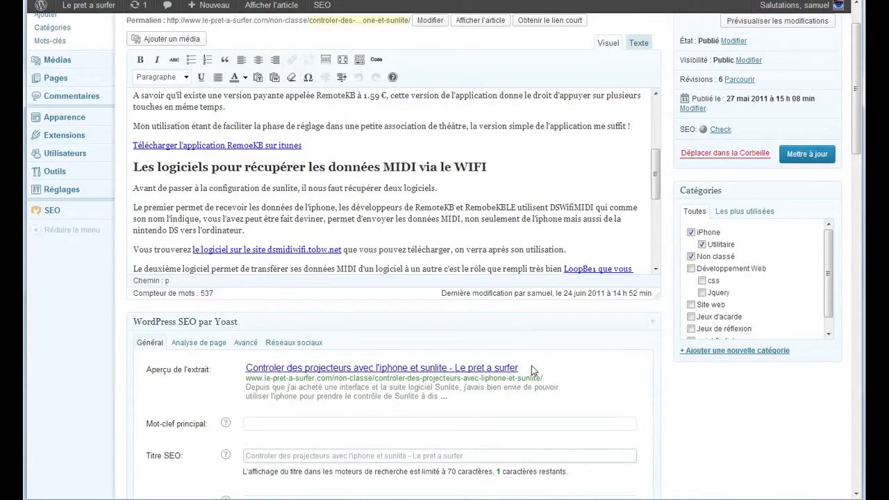
drag(520, 368, 317, 425)
key(ctrl+a)
key(ctrl+x)
click(336, 457)
key(ctrl+v)
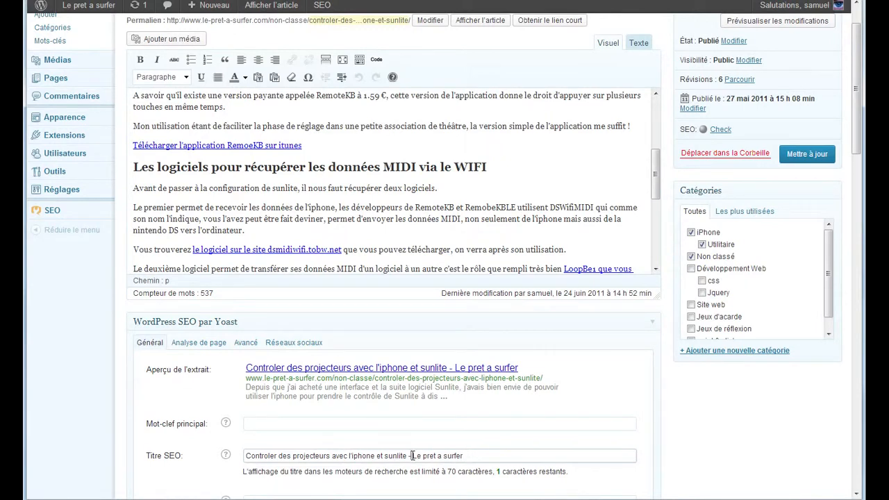
Try "par" instead of the dash in the SEO title, and shorten it to "Controler des projecteurs avec l'iphone et sunlite"
key(BackSpace)
text(par)
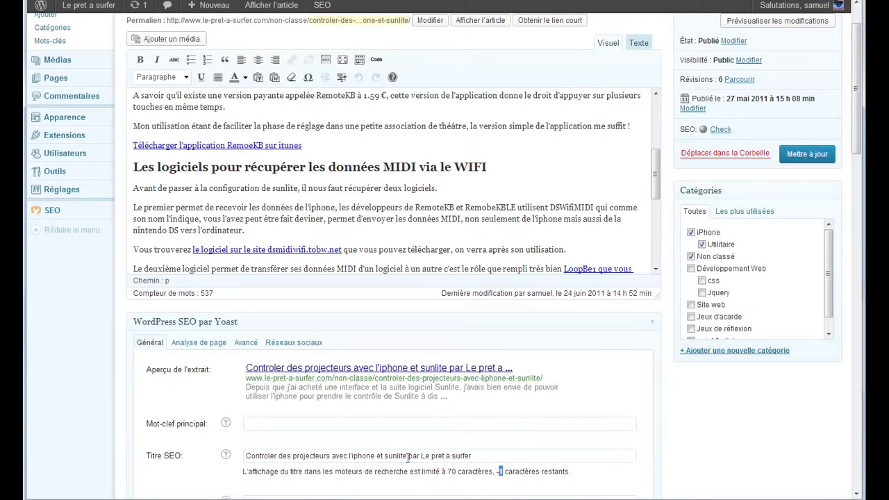
drag(407, 457, 617, 453)
key(BackSpace)
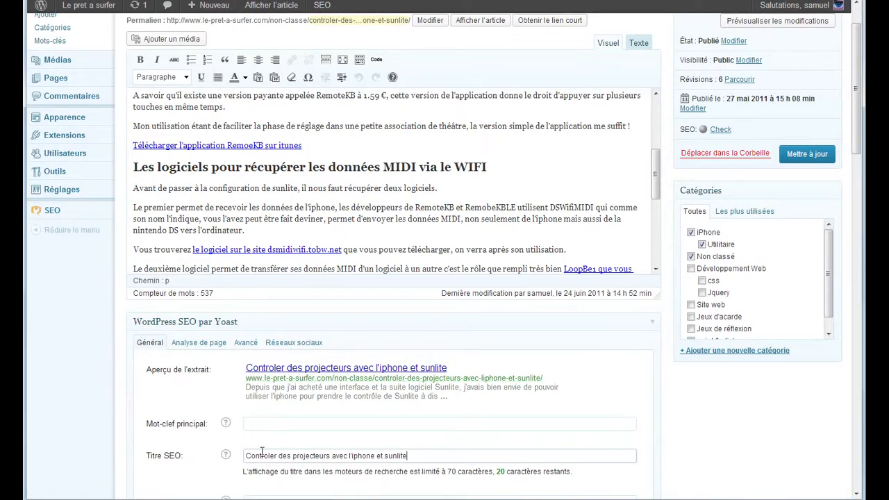
Enter "iphone sunlite" as the article's main keyword and replace it with the suggested "sunlite iphone"
scroll(315, 458, down, 2)
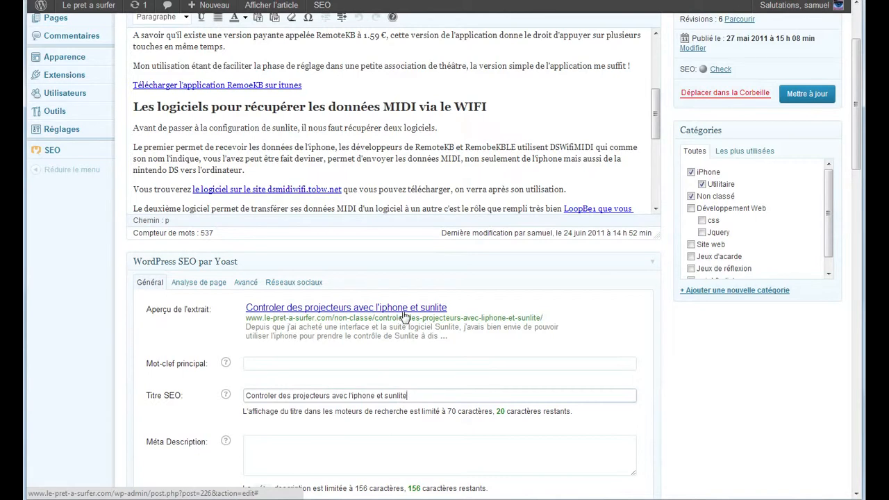
click(342, 358)
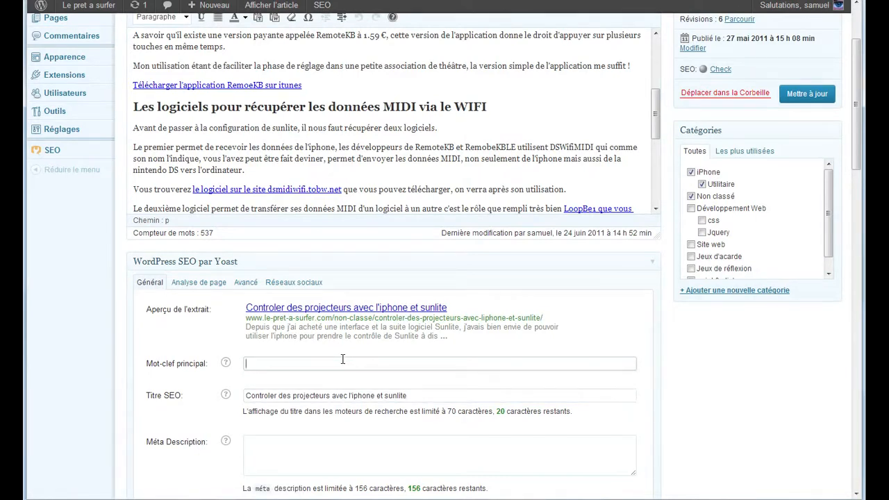
text(iphone sunlite)
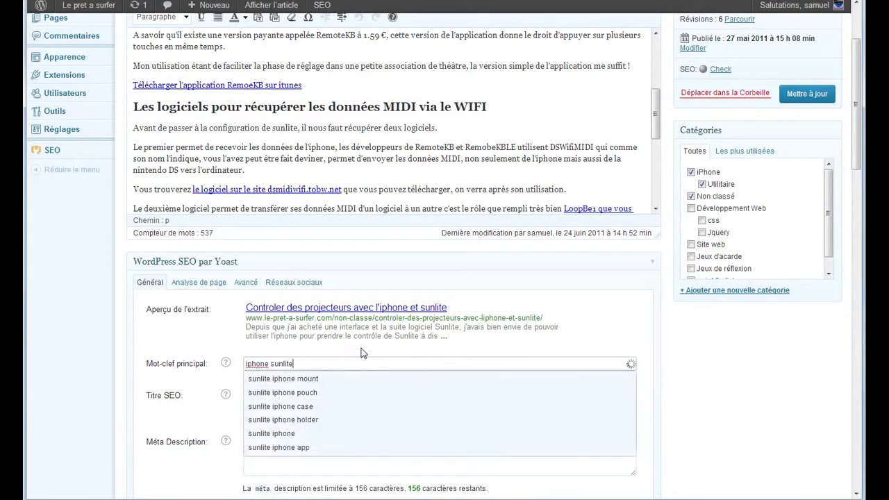
click(309, 433)
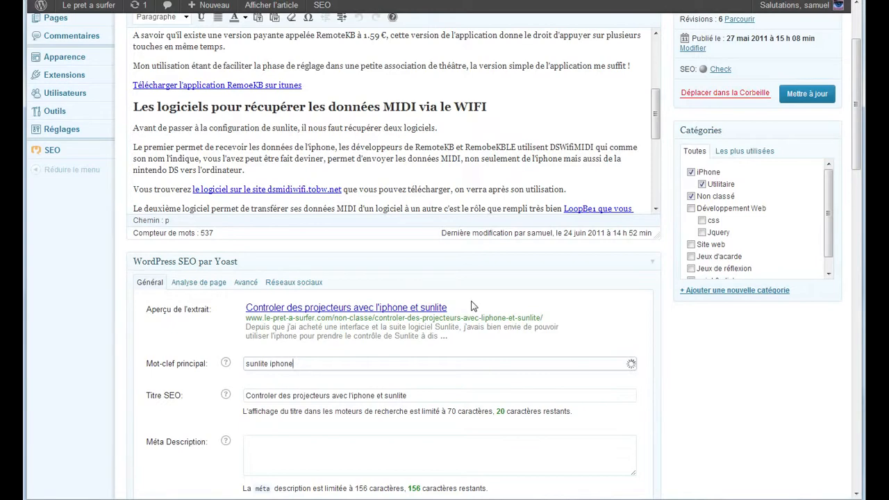
click(436, 457)
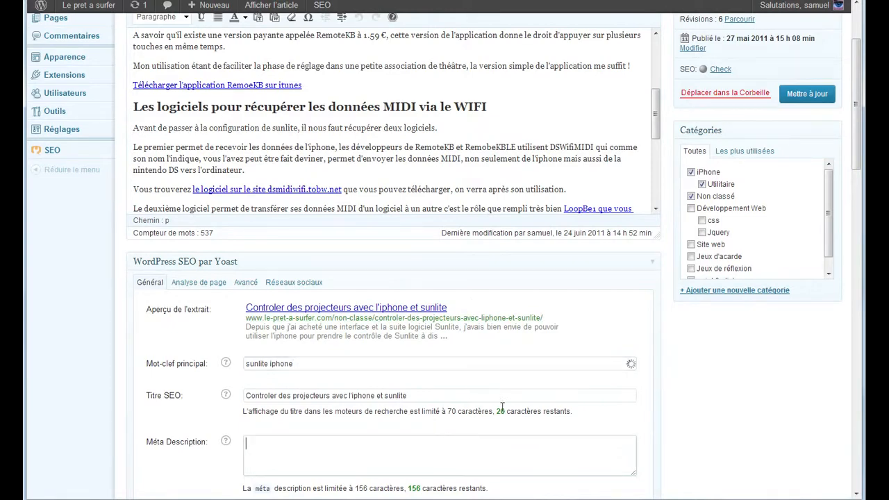
scroll(503, 406, down, 1)
click(388, 304)
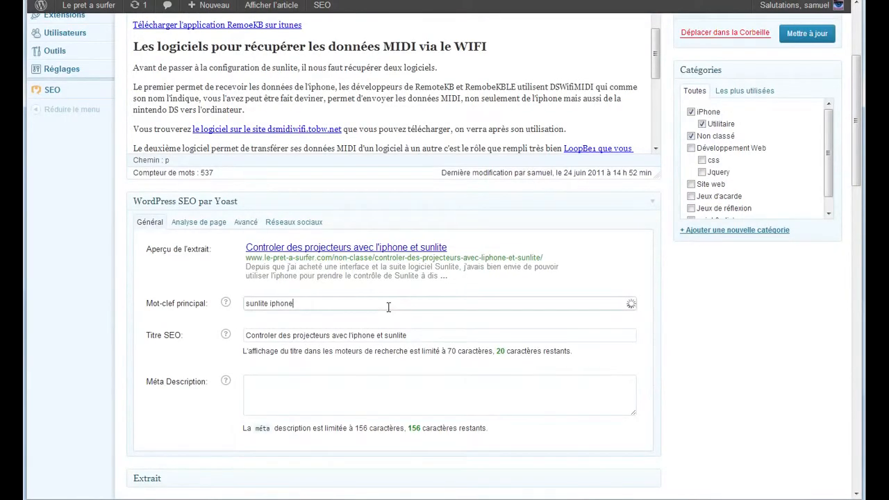
Update the article with its new main keyword and check where the focus keyword is found
key(Return)
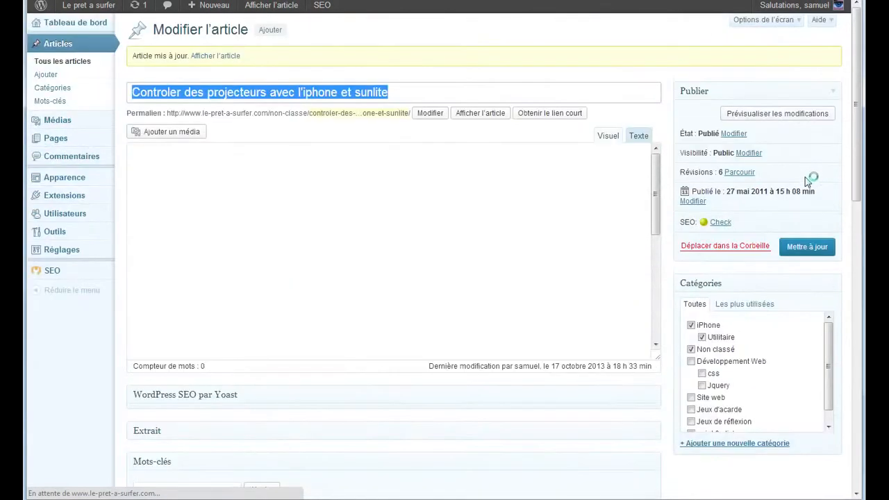
scroll(448, 68, down, 2)
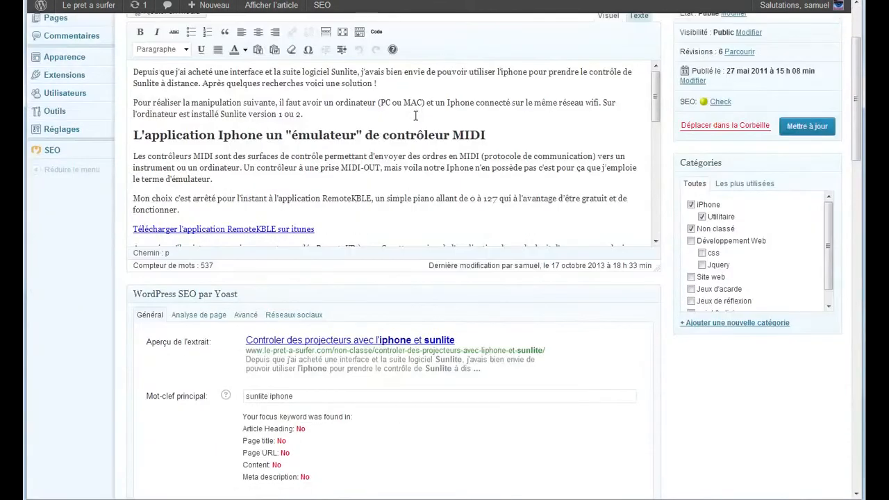
scroll(417, 118, down, 1)
scroll(561, 255, down, 1)
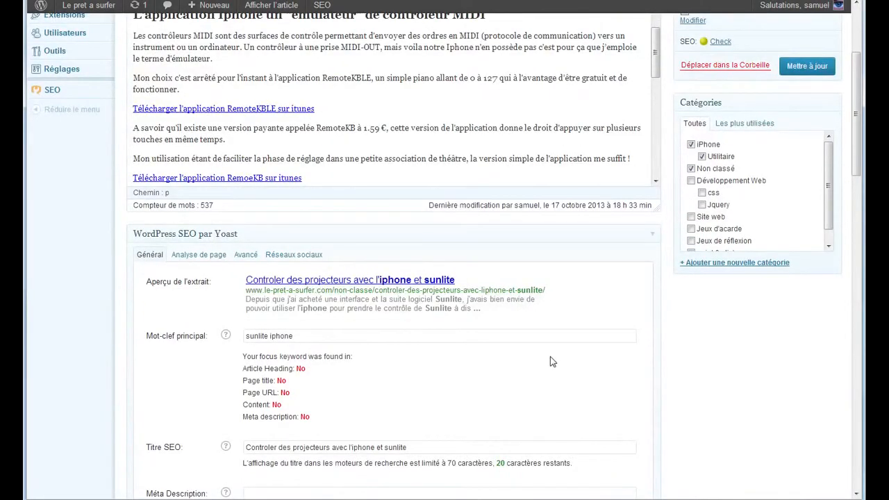
scroll(549, 357, down, 1)
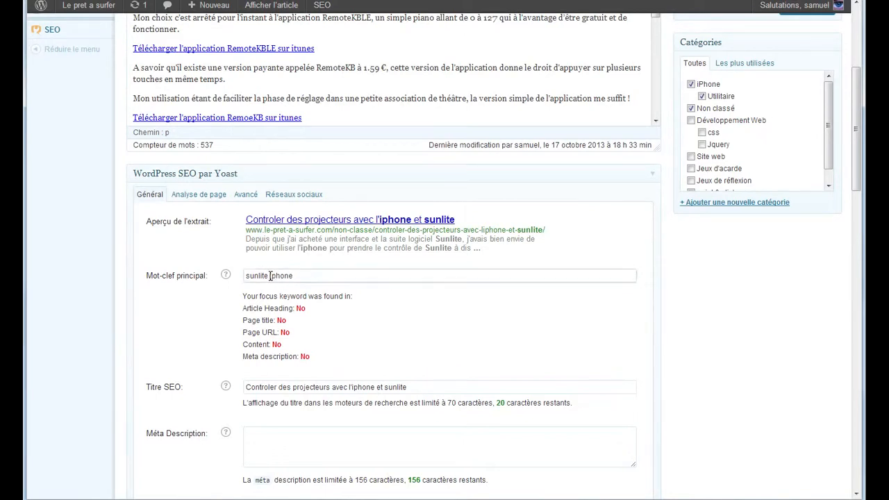
Shorten the main keyword to "sunlite" and update the article
drag(293, 275, 242, 275)
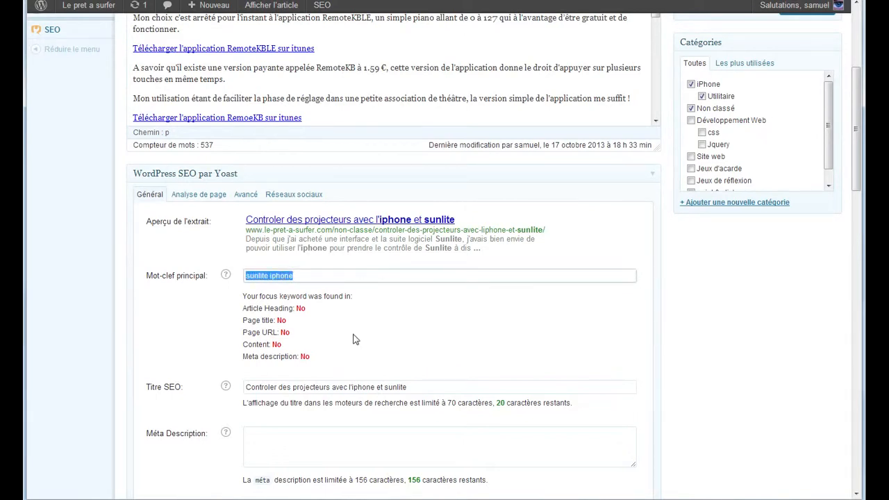
scroll(250, 306, up, 3)
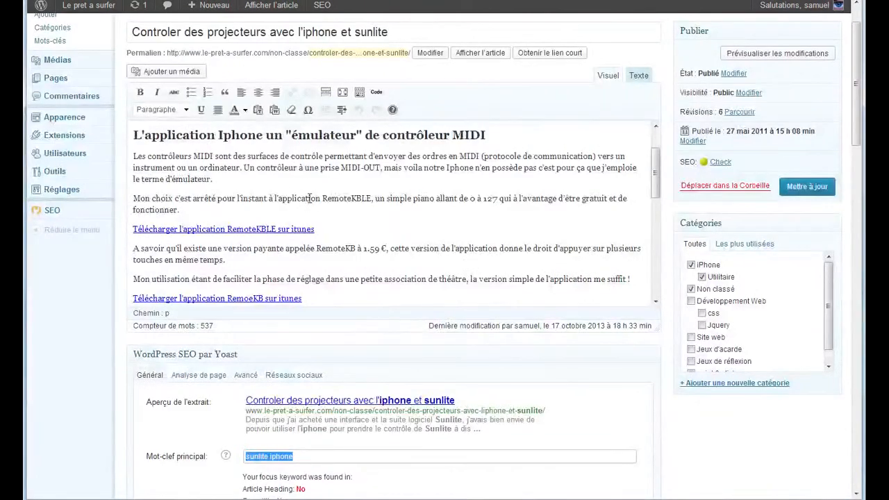
click(271, 456)
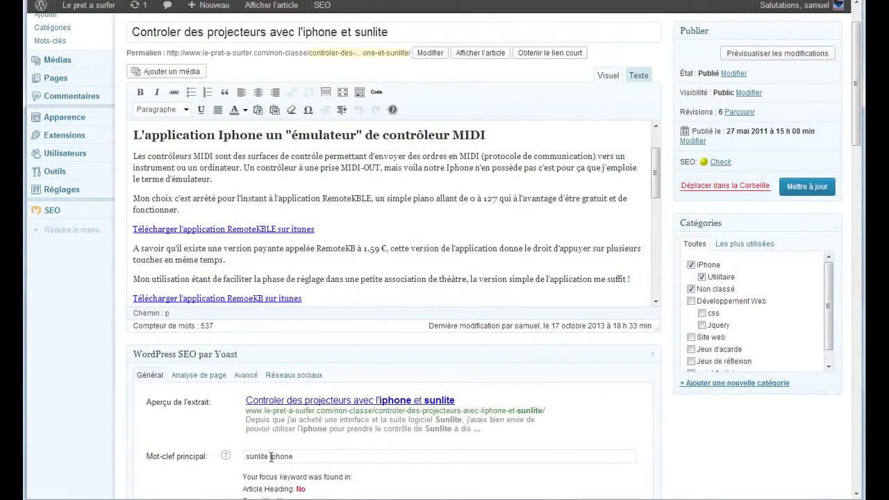
double_click(279, 456)
key(BackSpace)
key(BackSpace)
click(406, 480)
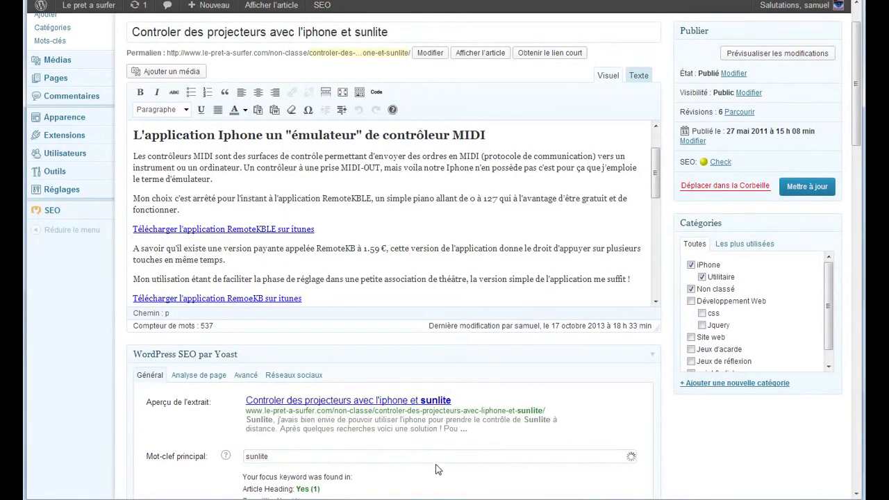
scroll(436, 459, down, 2)
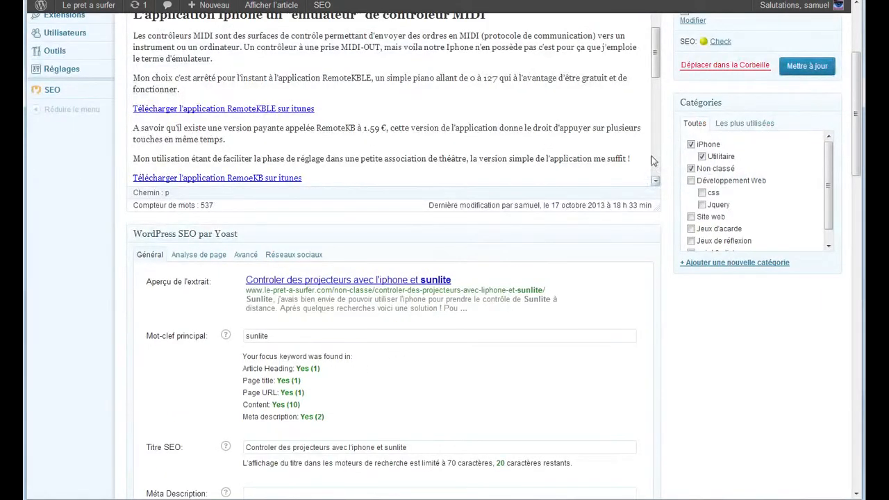
click(788, 74)
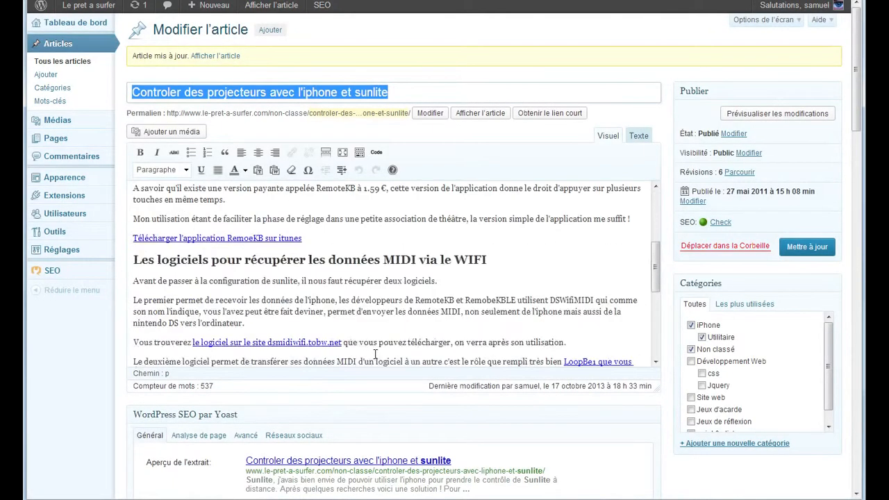
Examine the focus keyword check for the article heading, page title, page URL, content and meta description
scroll(375, 354, down, 3)
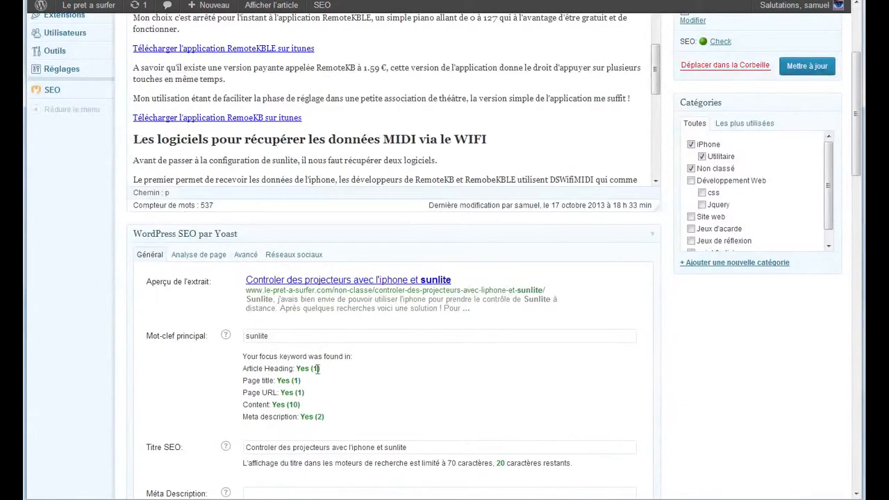
drag(251, 355, 359, 416)
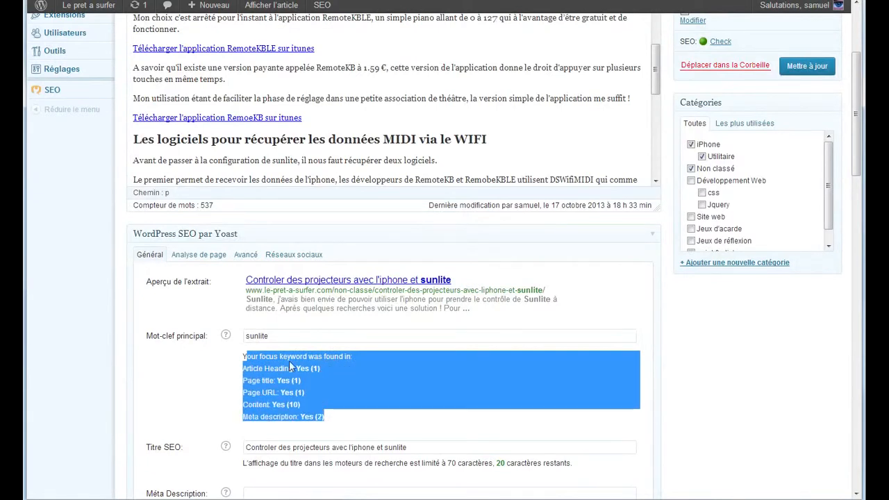
click(257, 340)
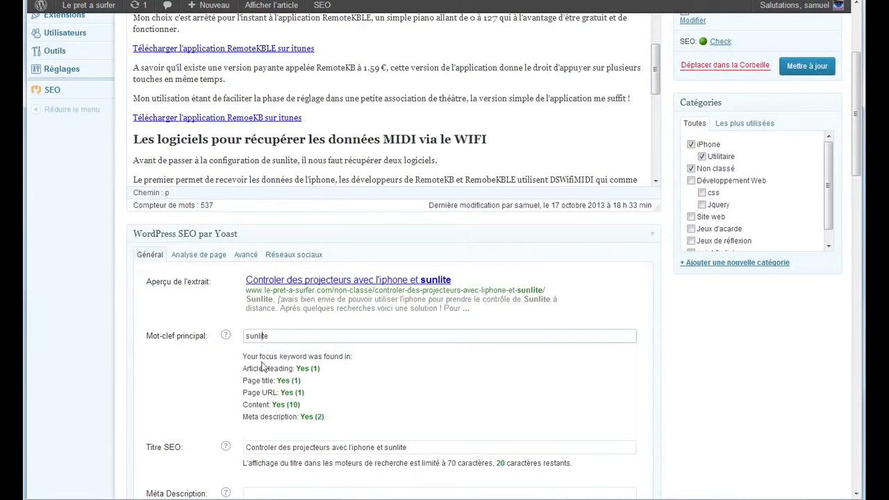
double_click(298, 370)
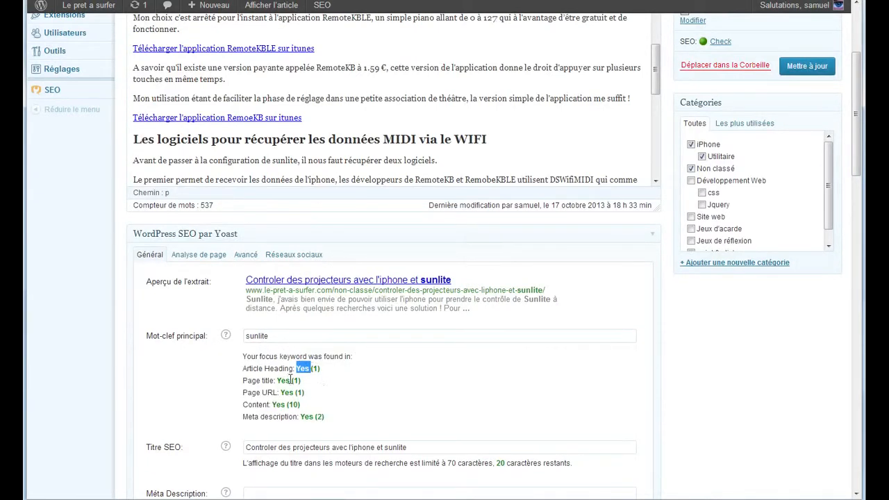
click(290, 380)
double_click(289, 393)
double_click(278, 404)
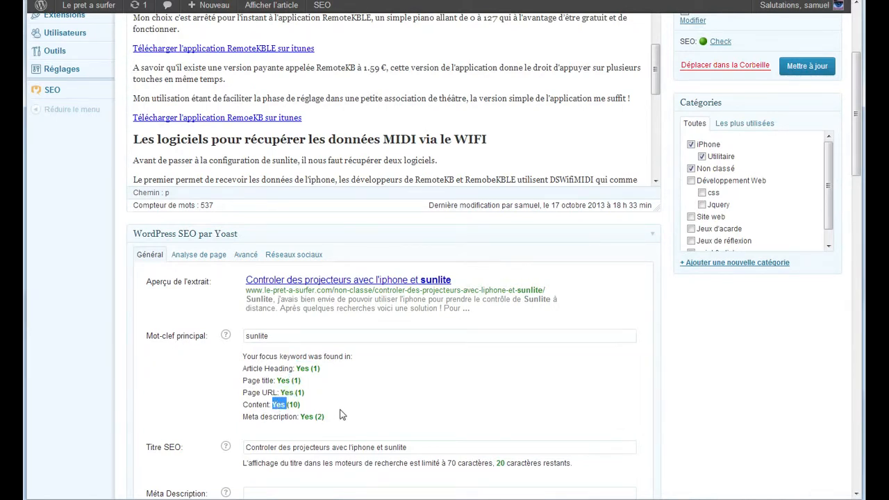
scroll(309, 366, down, 1)
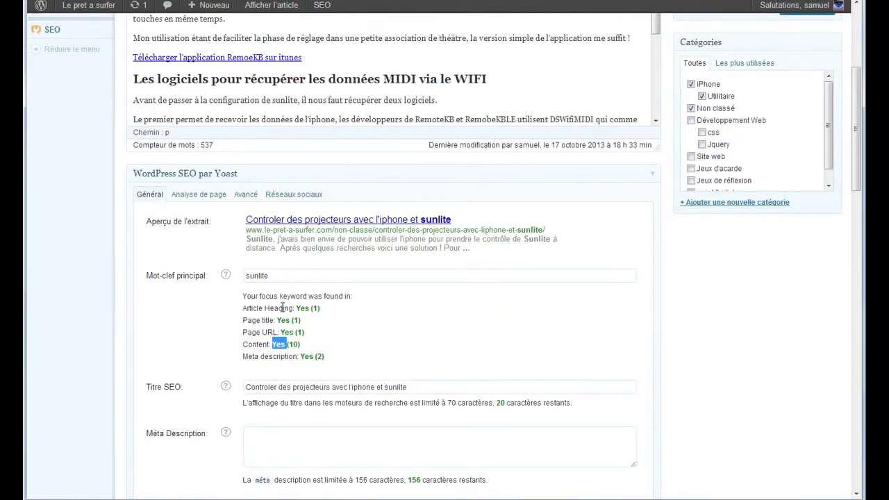
scroll(346, 389, down, 1)
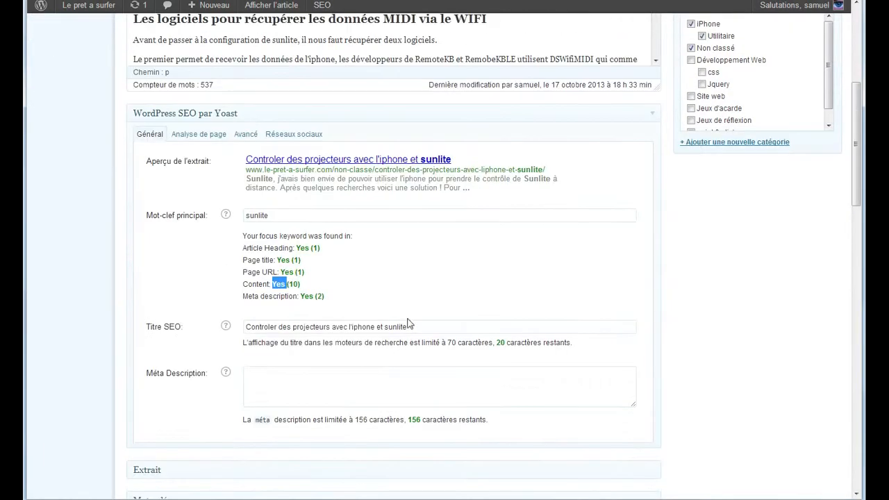
Copy the snippet preview's text from "Sunlite, j'avais bien envie" through "voici une solution !" into the meta description
click(339, 373)
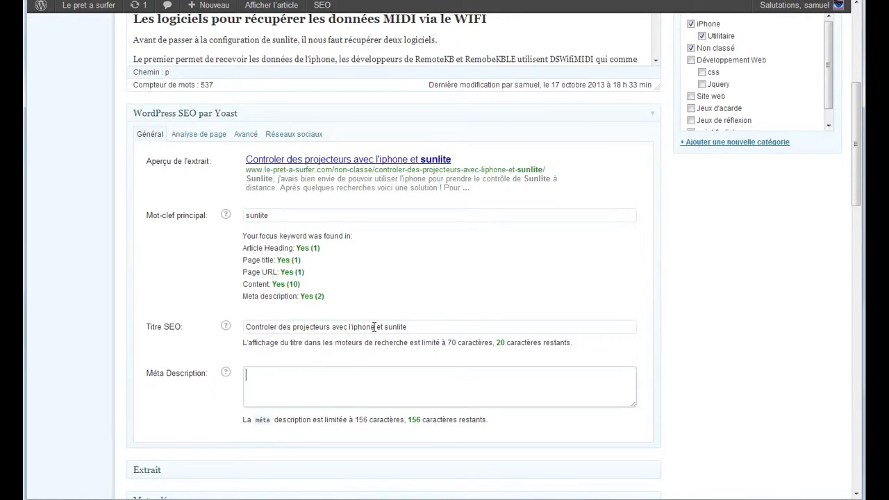
drag(246, 179, 489, 189)
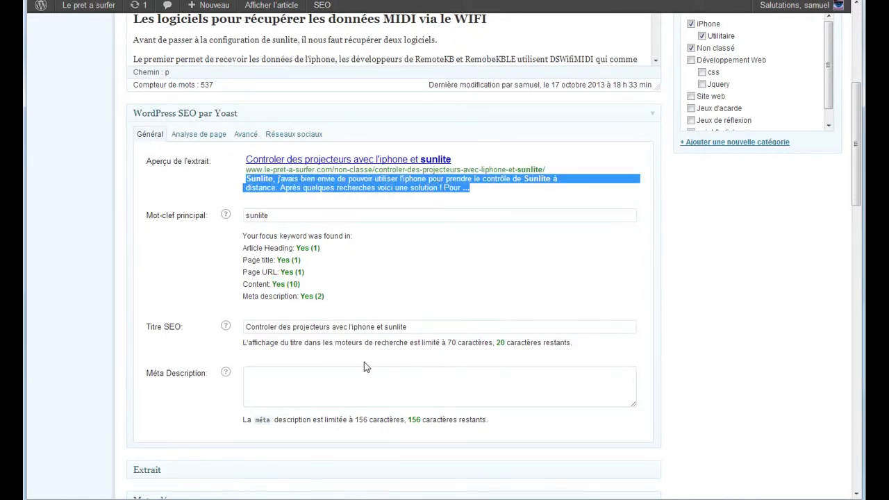
click(346, 392)
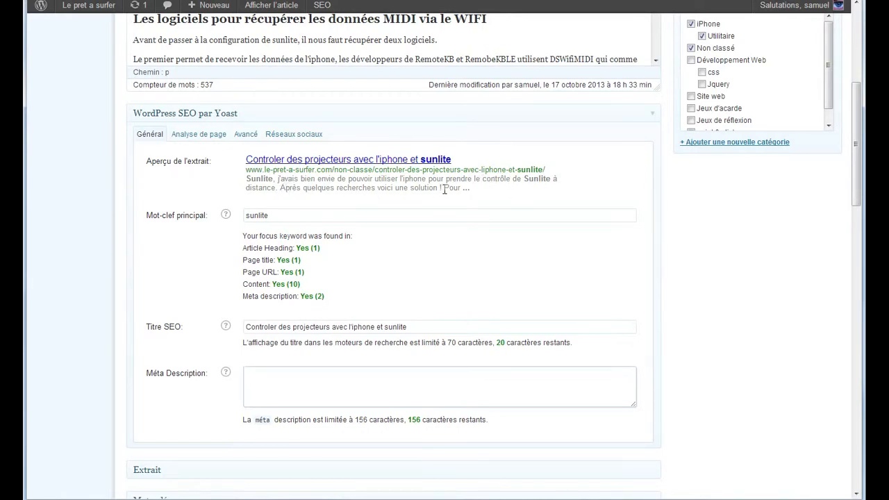
drag(442, 188, 244, 180)
key(ctrl+c)
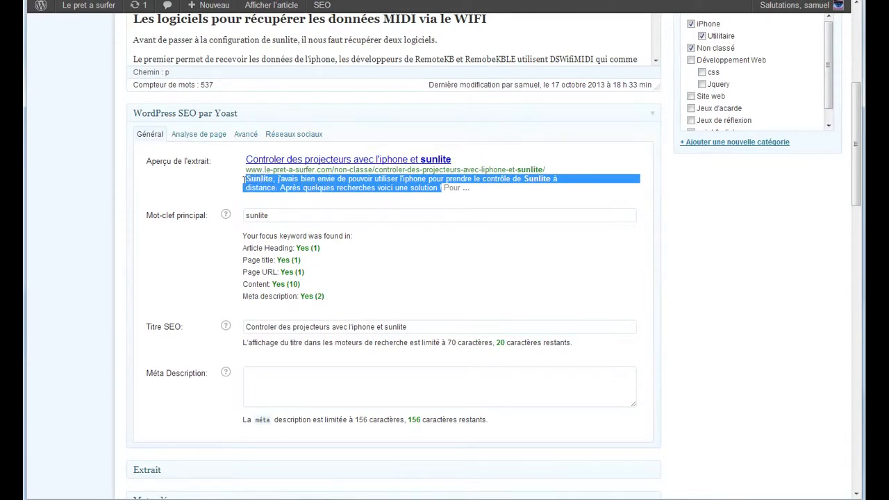
click(311, 370)
key(ctrl+v)
click(545, 437)
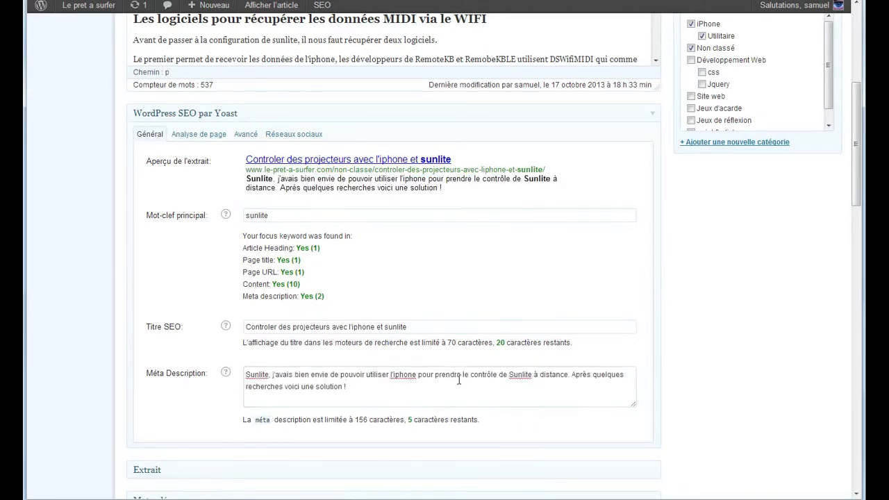
Consult the article's introduction and append "(PC" to the end of the meta description
click(363, 386)
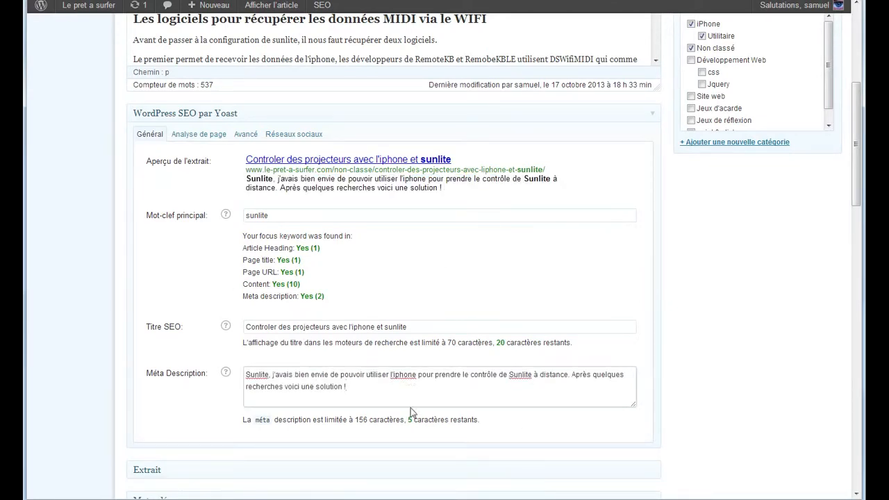
scroll(522, 379, up, 3)
scroll(614, 392, up, 5)
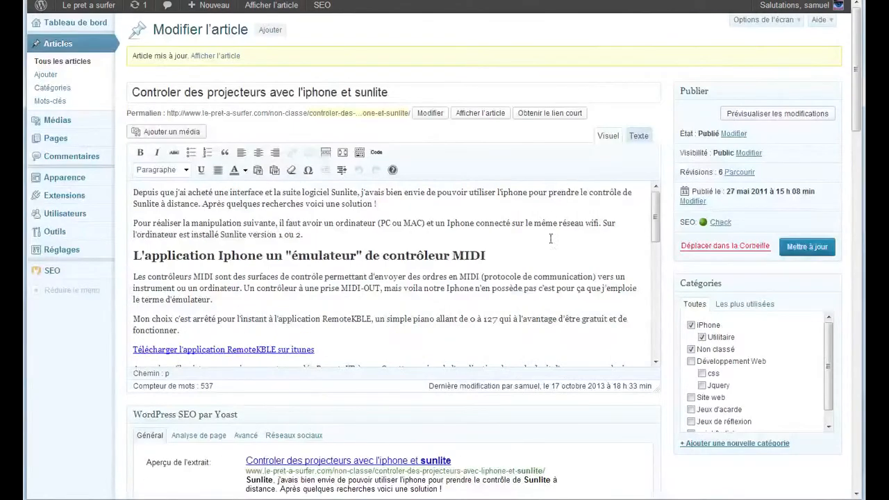
scroll(701, 360, down, 6)
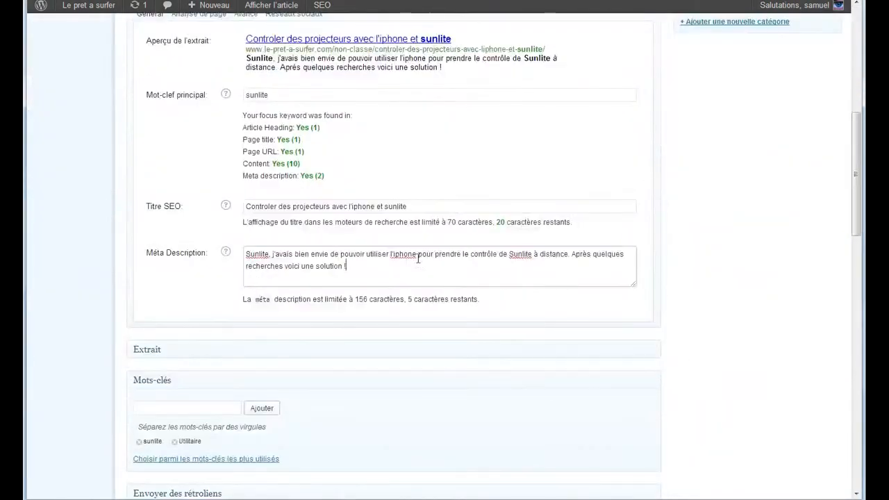
text(PC)
scroll(441, 281, up, 6)
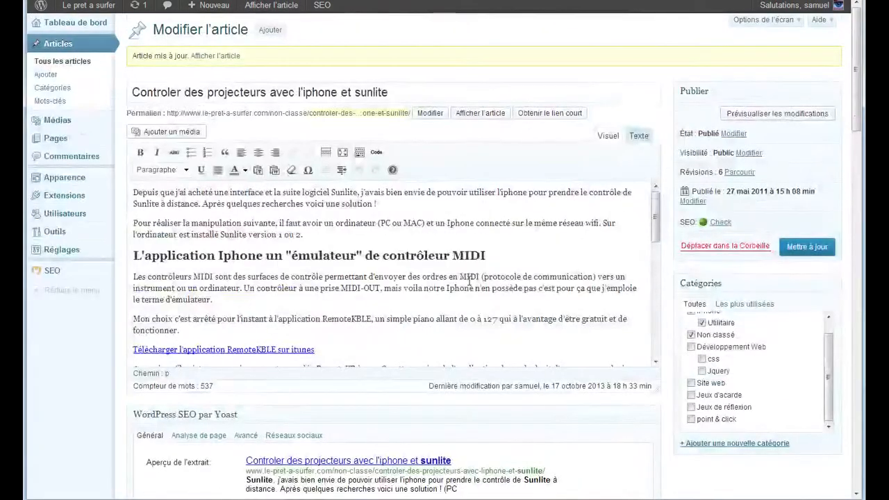
scroll(497, 299, down, 4)
scroll(478, 300, down, 7)
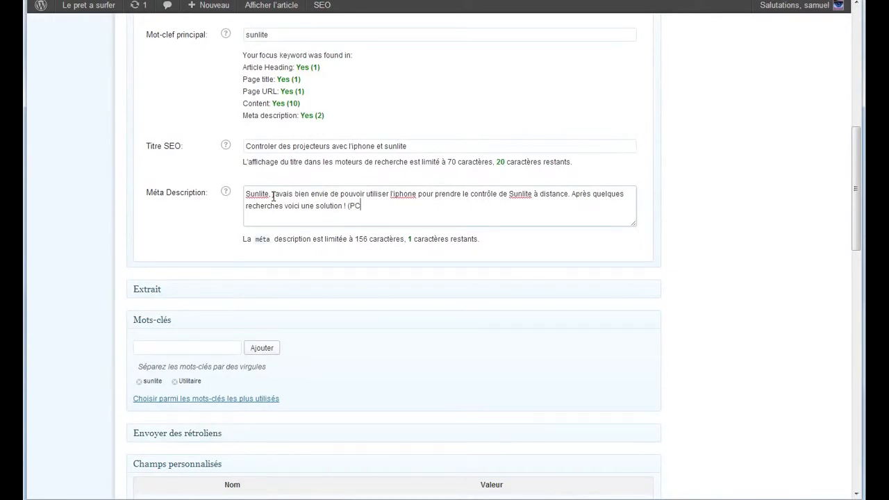
Remove the leading "Sunlite," and the word "bien" from the meta description, so that it begins with "J'avais envie"
drag(273, 197, 220, 195)
key(BackSpace)
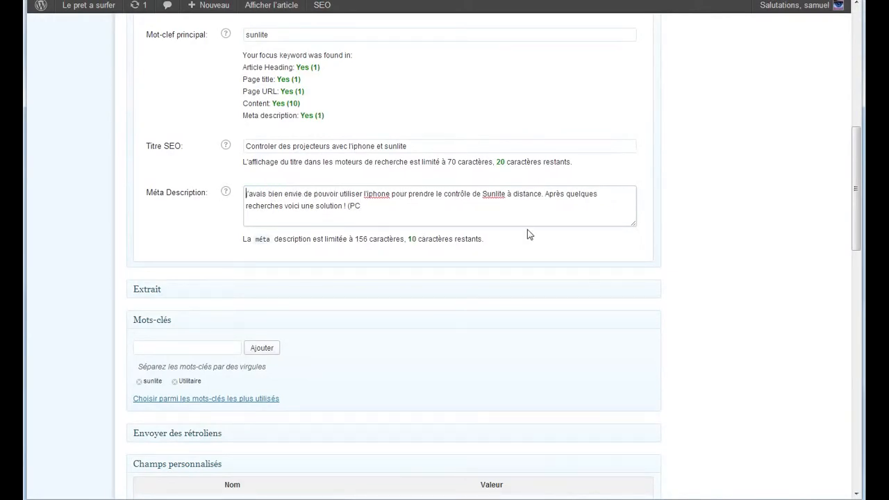
scroll(541, 233, up, 5)
scroll(557, 237, up, 5)
scroll(540, 232, down, 15)
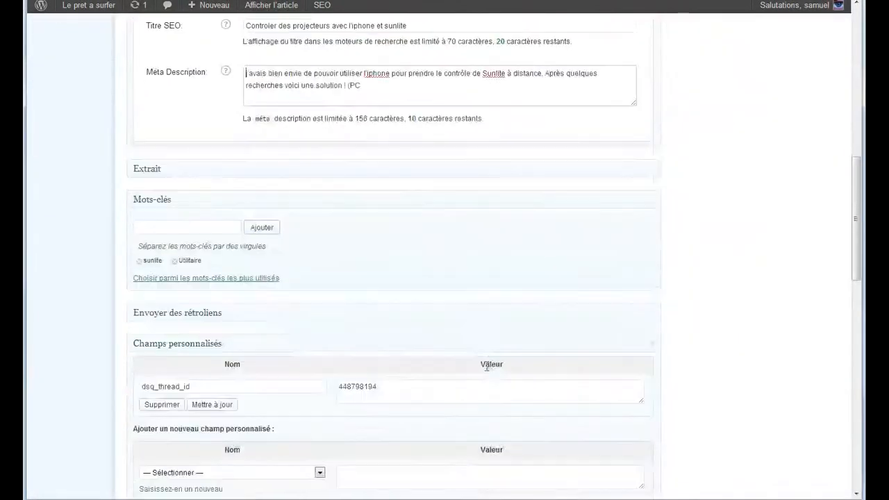
scroll(441, 296, up, 5)
key(Delete)
text(J)
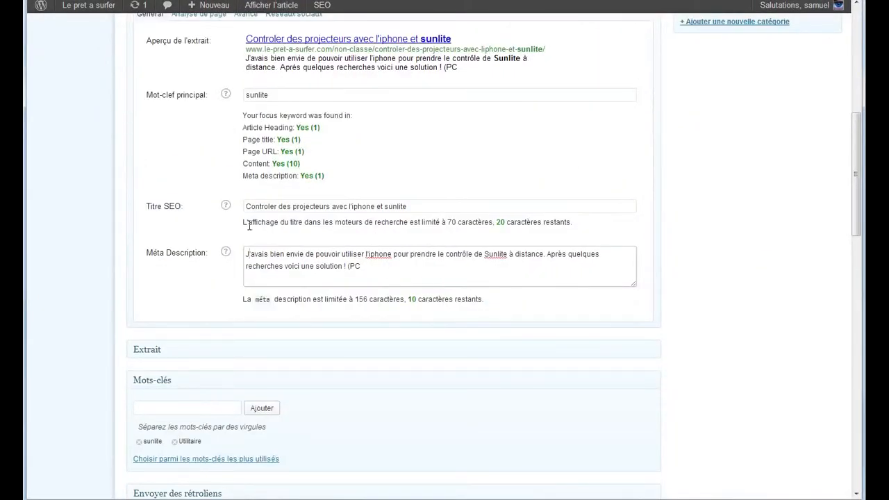
double_click(271, 253)
key(BackSpace)
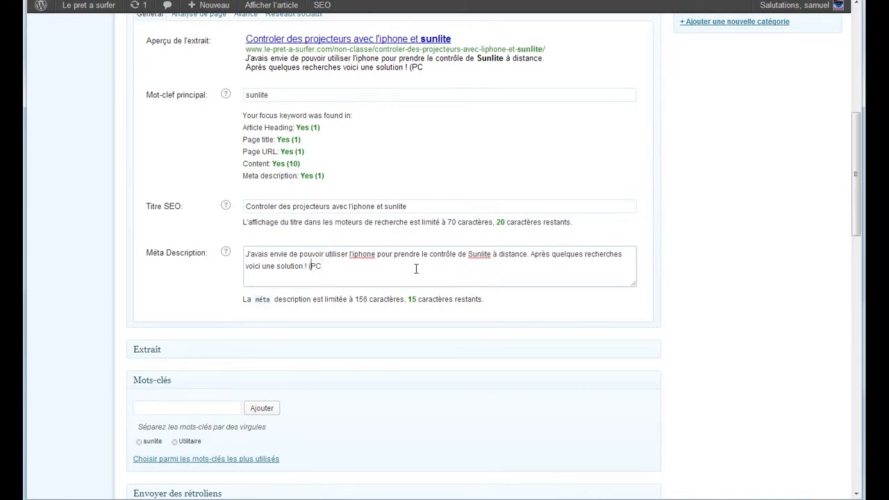
Complete the end of the meta description as "(pour PC et MAC)" and update the article
text(pour PC et)
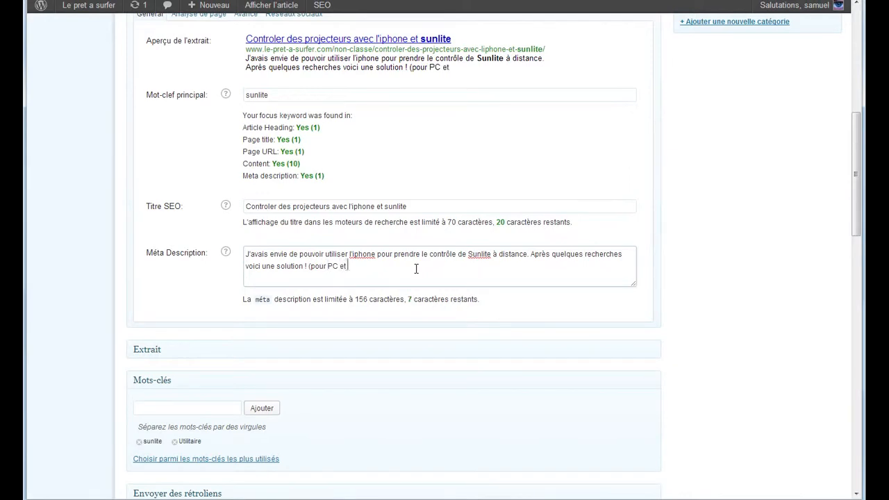
text( MAC))
scroll(472, 192, up, 2)
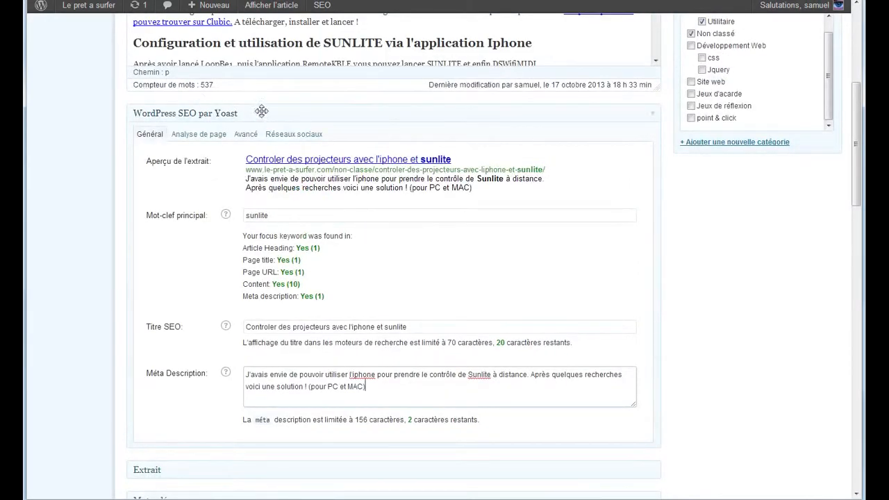
scroll(283, 139, up, 3)
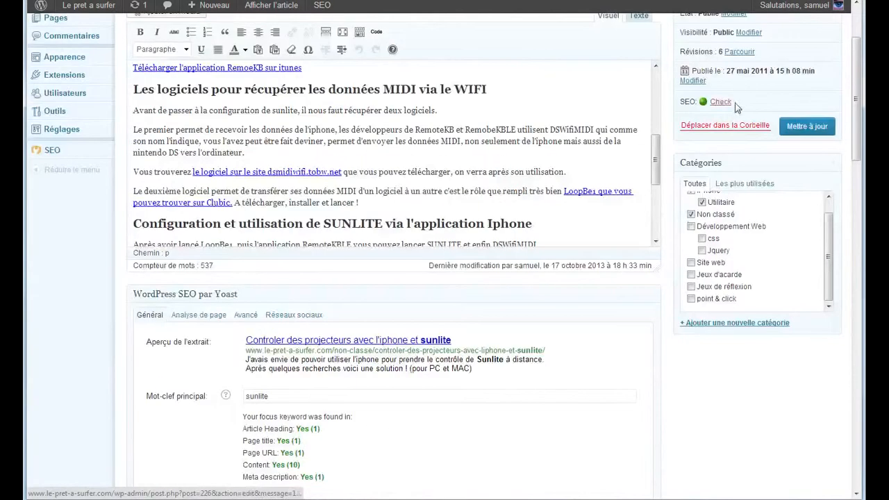
click(806, 141)
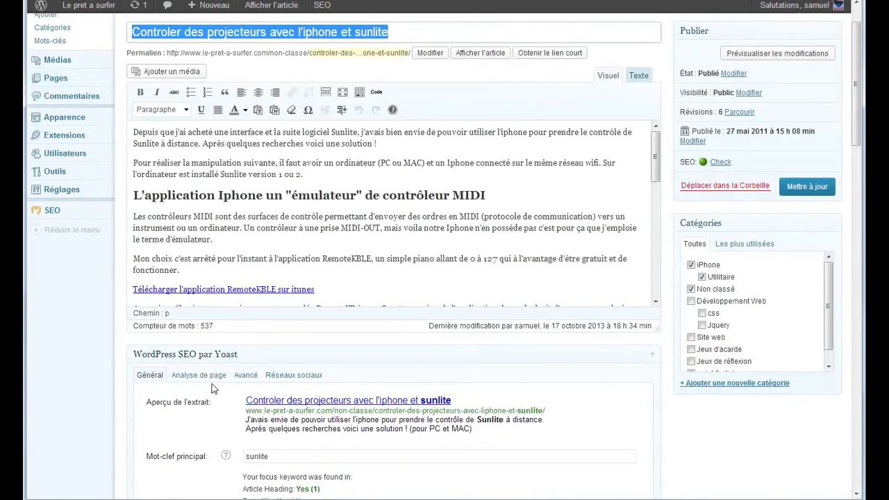
Open the article's page analysis and examine its remarks on images, link length and keyword position in the title
click(208, 373)
scroll(354, 417, down, 2)
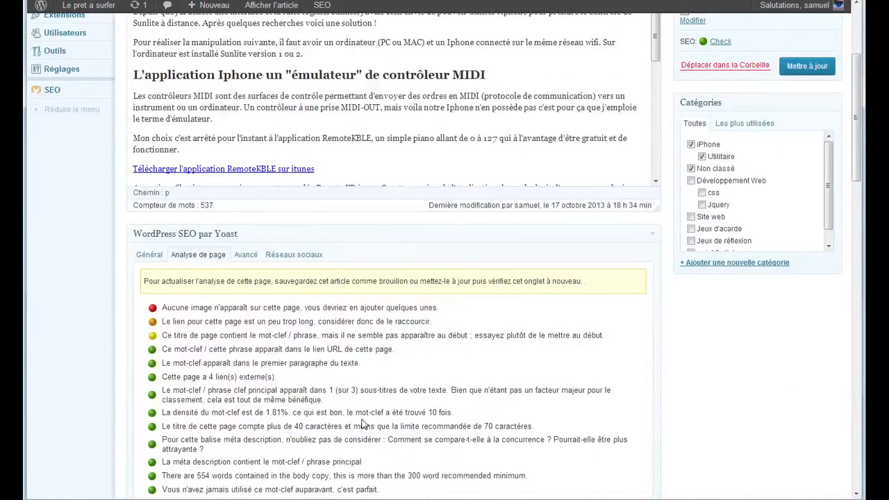
scroll(473, 255, down, 3)
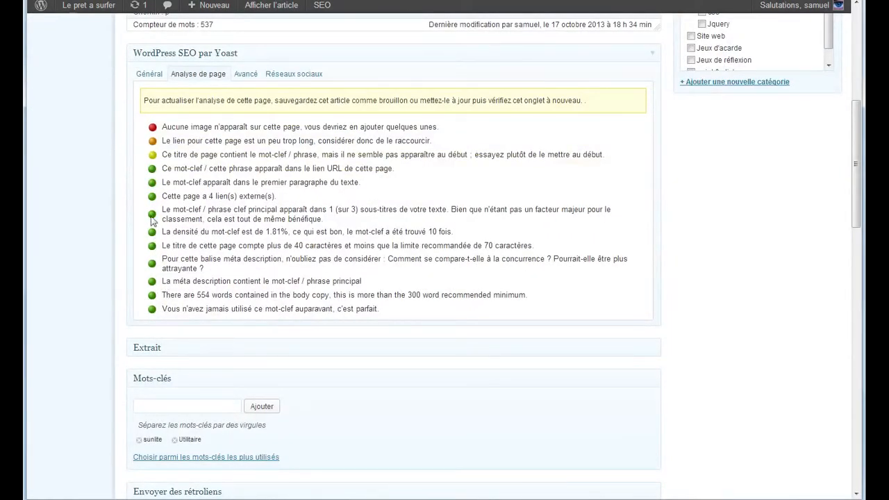
drag(187, 128, 252, 119)
click(163, 146)
drag(162, 126, 232, 153)
scroll(414, 71, up, 5)
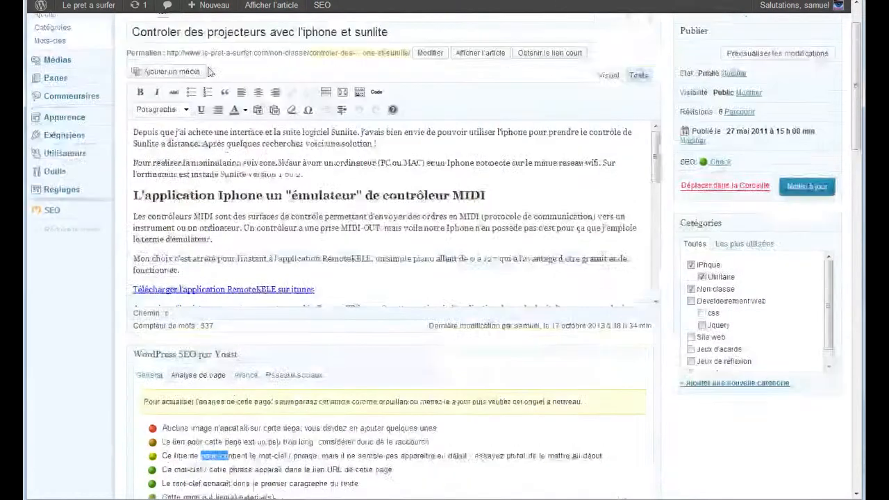
scroll(484, 156, down, 3)
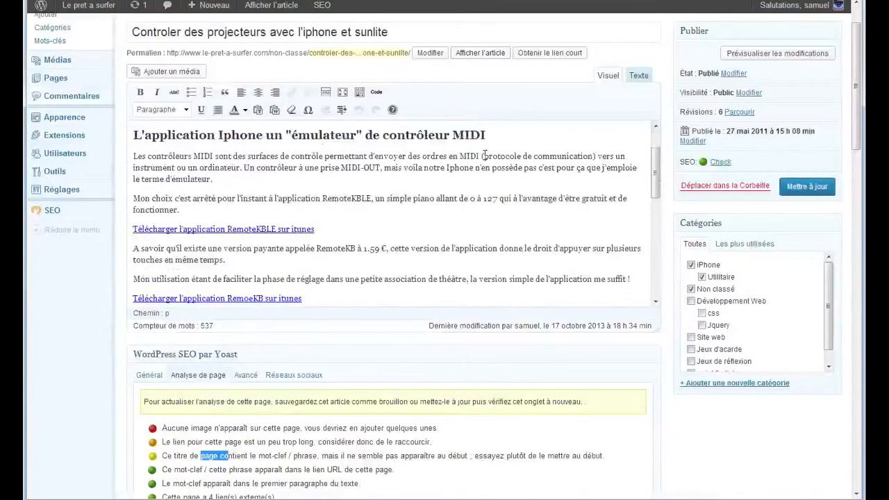